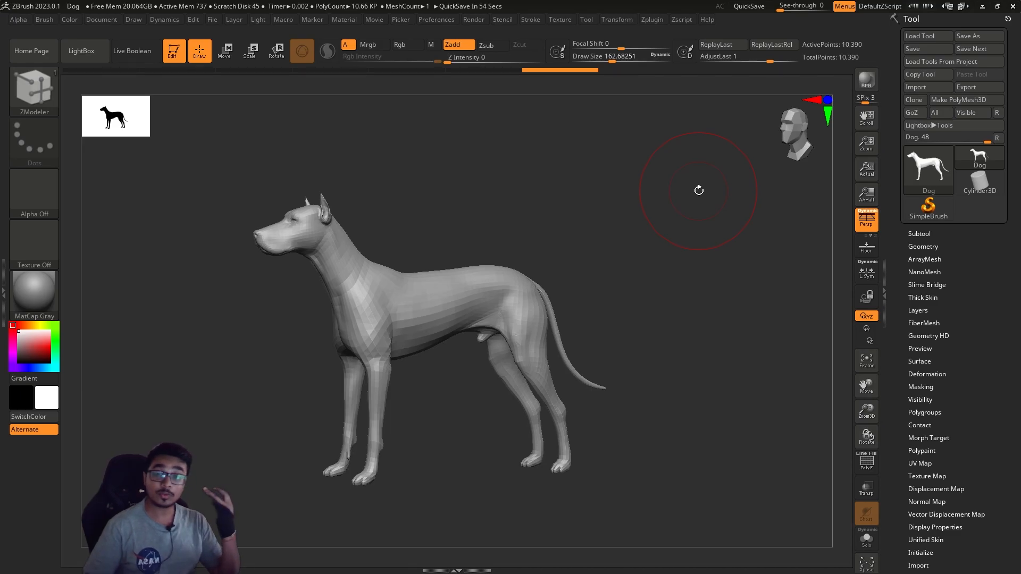
- Open the dog's Geometry settings and try to reconstruct a lower subdivision level with Reconstruct Subdiv
left_click_drag(699, 190, 650, 251)
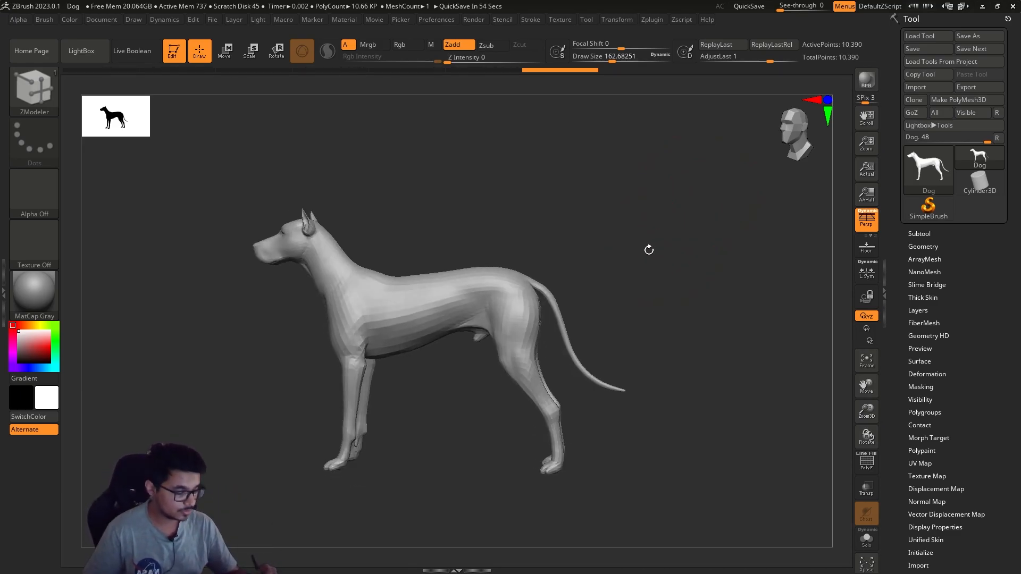
left_click(924, 246)
scroll(944, 213, "down", 2)
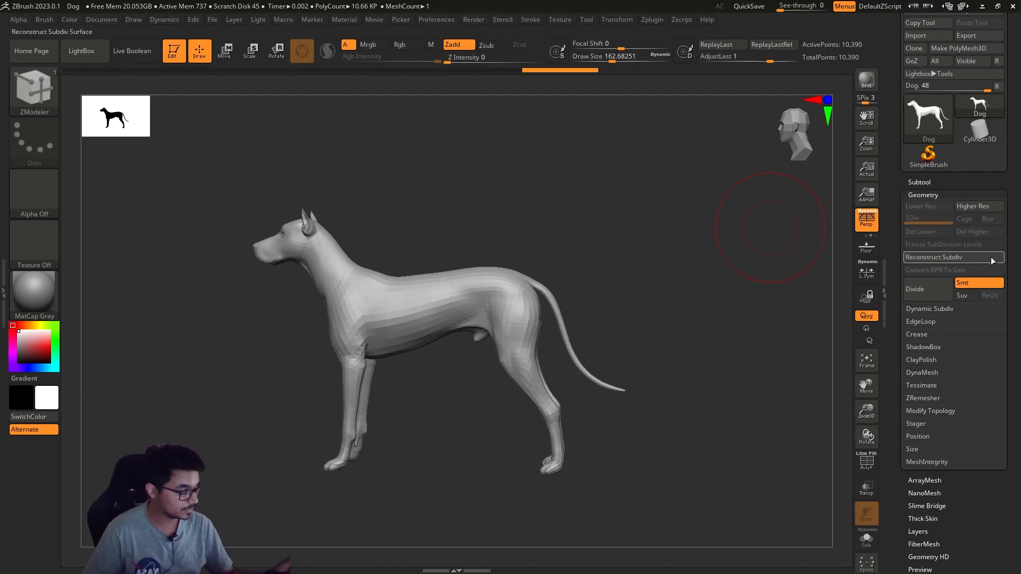
left_click(973, 257)
- Make a PolyMesh3D copy of the dog and try to go to a higher resolution level
left_click_drag(791, 326, 821, 282)
left_click(974, 48)
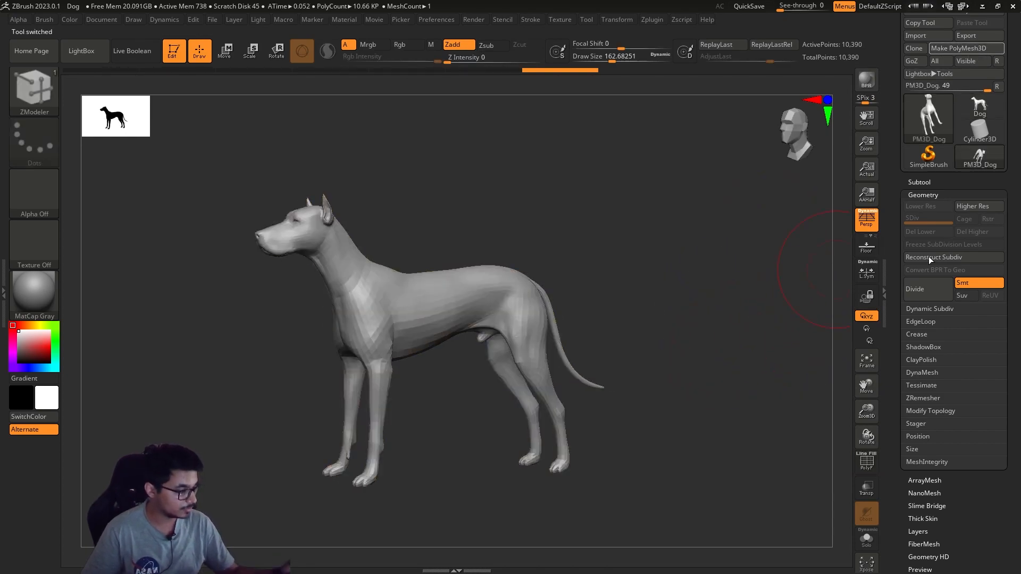
mouse_move(829, 362)
left_mouse_down()
mouse_move(789, 365)
mouse_move(774, 348)
left_mouse_up()
key("s")
left_click(766, 346)
left_click(978, 206)
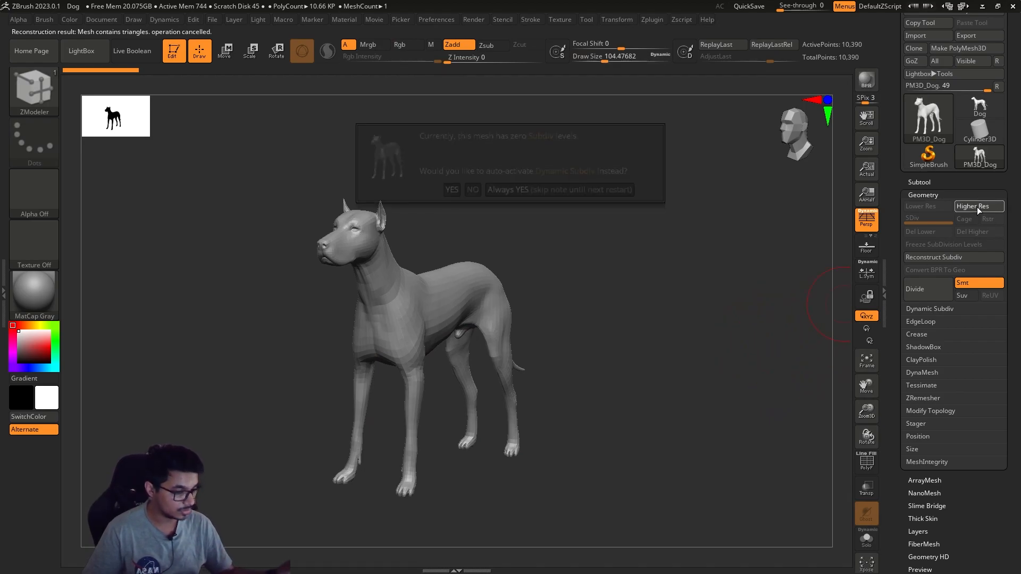
- Divide the dog mesh twice with smoothing on, up to subdivision level 3
mouse_move(546, 237)
left_mouse_down()
mouse_move(702, 298)
mouse_move(688, 353)
mouse_move(795, 326)
left_mouse_up()
key("s")
key("ctrl")
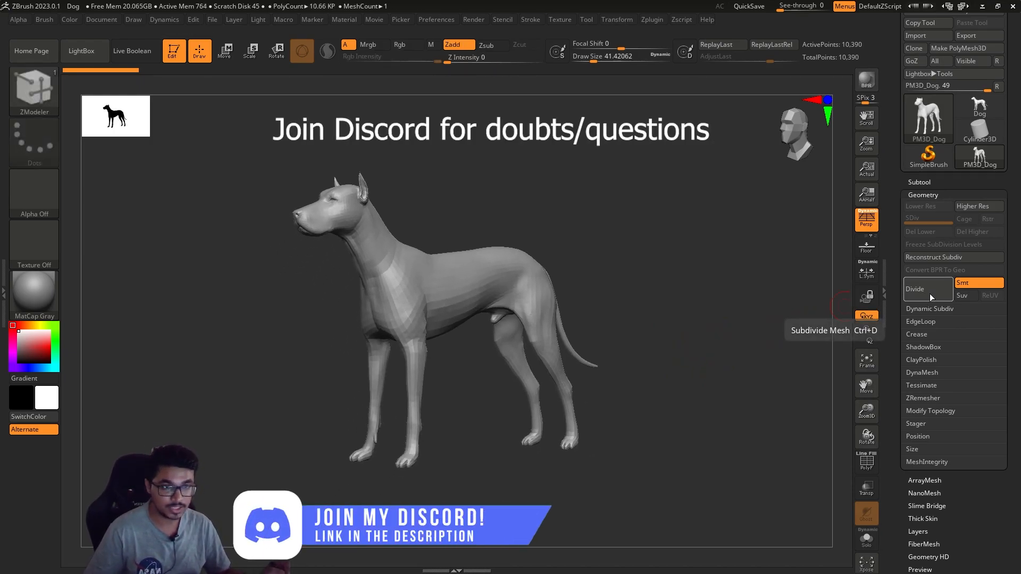
left_click(930, 292)
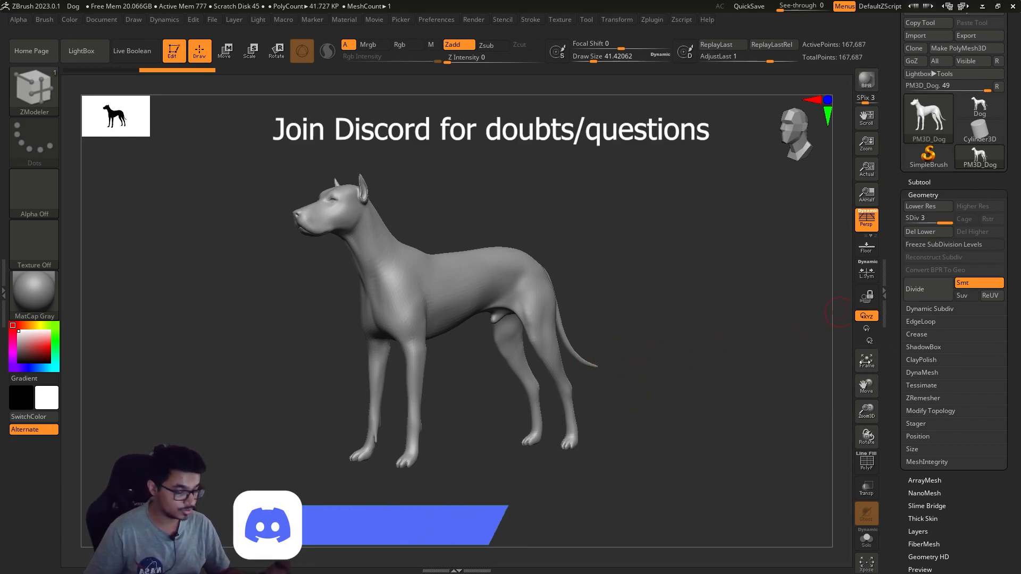
left_click(924, 292)
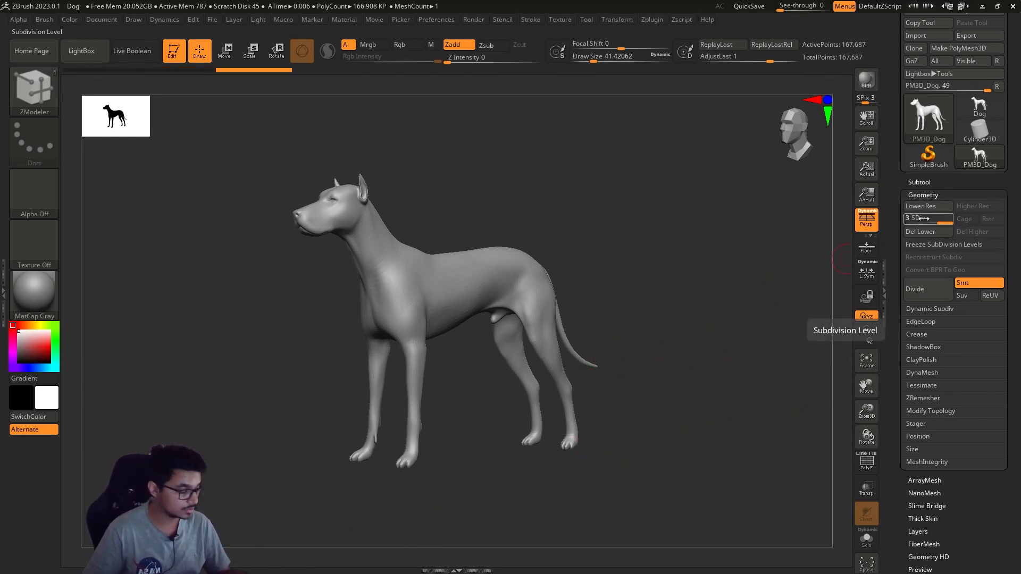
- Compare the dog's subdivision levels by lowering it to SDiv 1 and raising it back to SDiv 3
left_click_drag(941, 221, 885, 231)
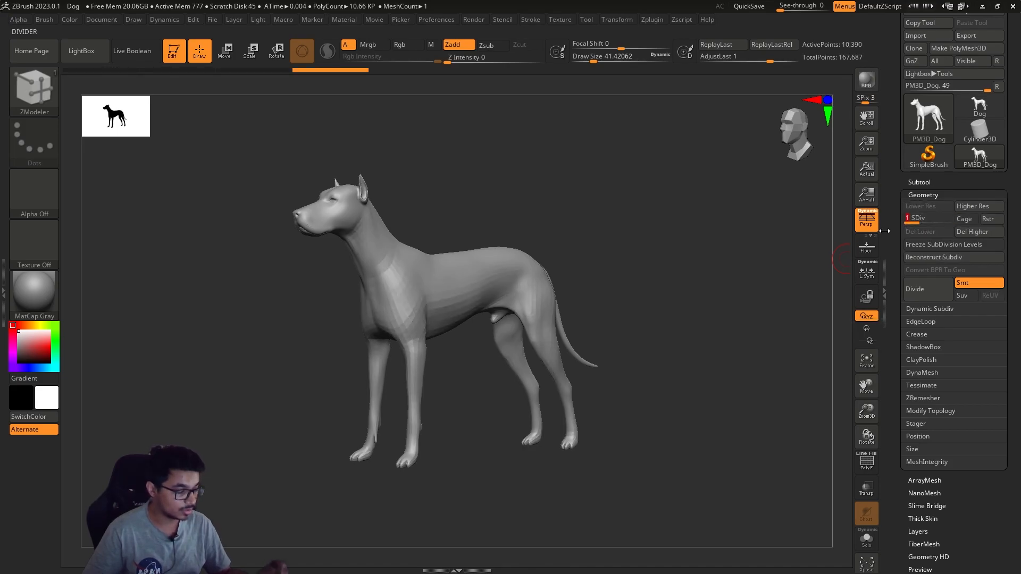
key("d")
key("d")
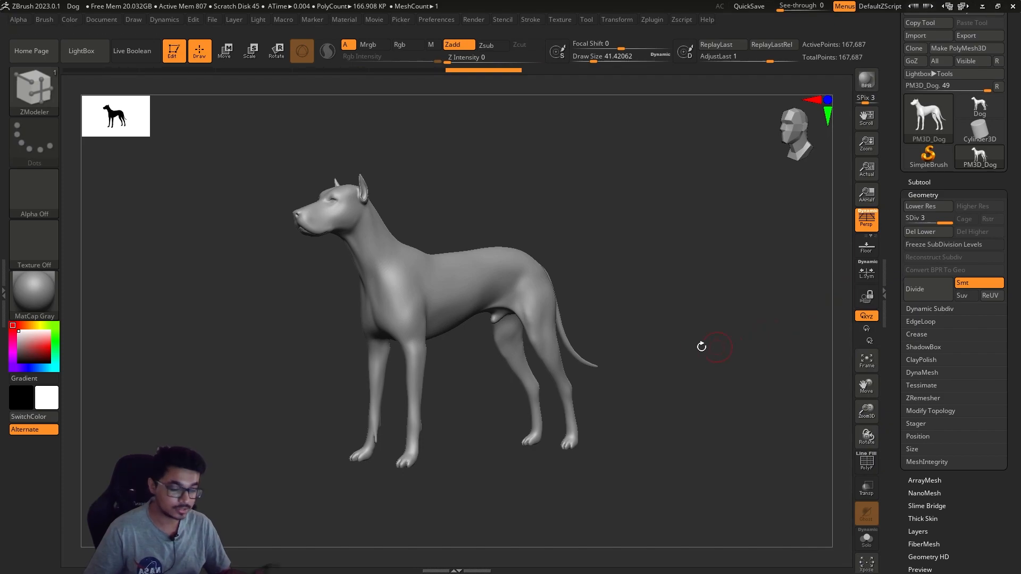
- Lower the dog to SDiv 1 and reduce the draw size to about 18
left_click_drag(709, 346, 690, 346)
key("shift")
key("shift+d")
key("shift+d")
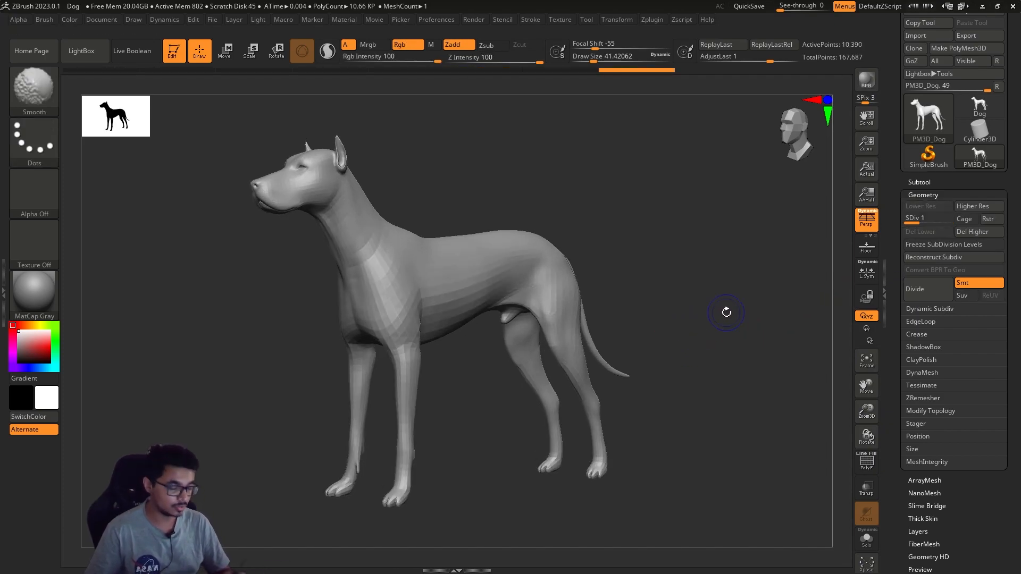
key("shift")
key("s")
left_click_drag(684, 330, 690, 331)
mouse_move(686, 335)
left_mouse_down()
mouse_move(660, 328)
mouse_move(684, 326)
left_mouse_up()
key("s")
key("s")
left_click_drag(696, 325, 670, 308)
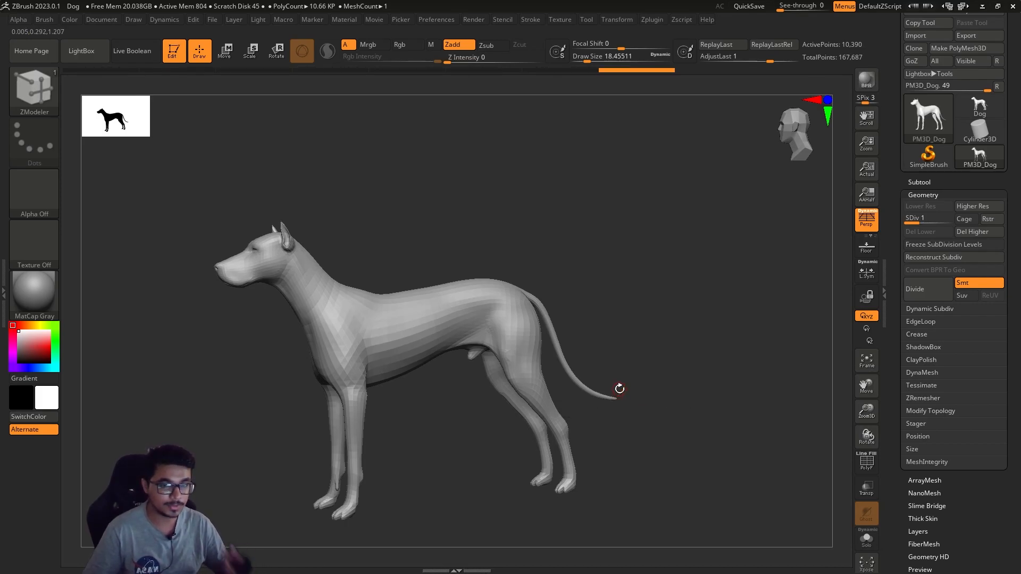
- Preview the dog at SDiv 3, return it to SDiv 1 and delete the higher subdivision levels
key("d")
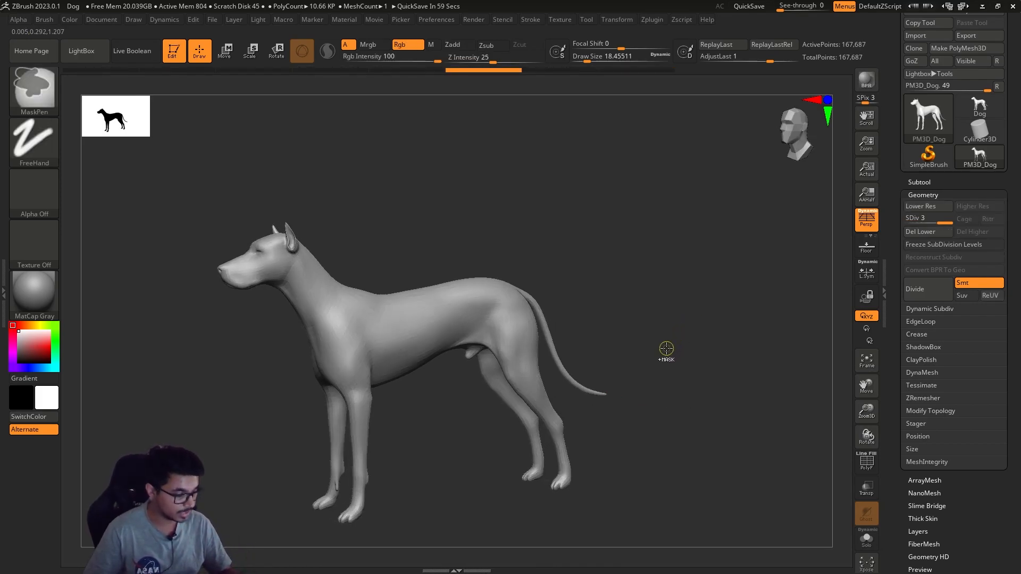
key("shift+d")
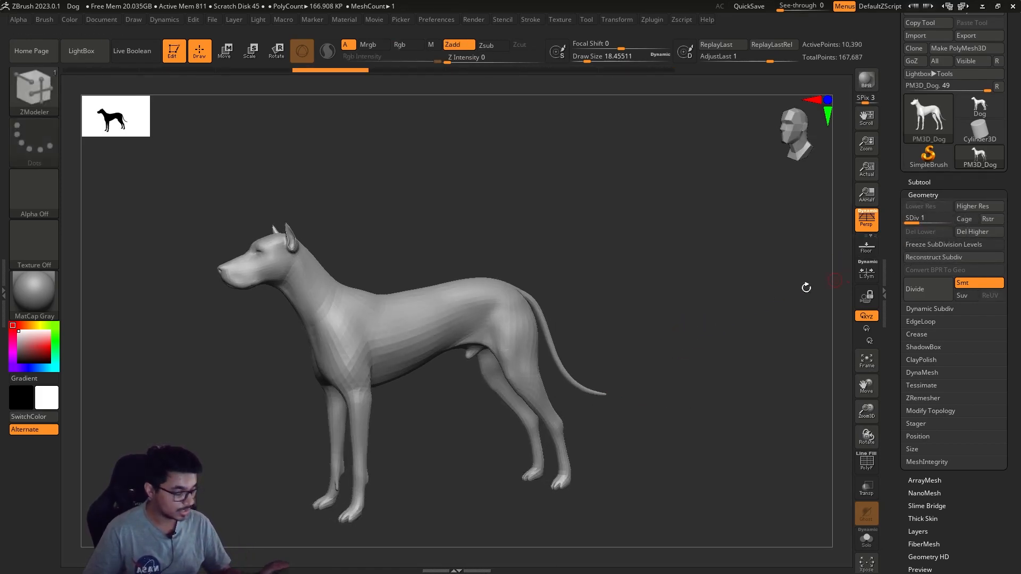
left_click(974, 236)
- Display the wireframe and assign a single polygon on the dog's flank its own polygroup, using ZModeler's PolyGroup action with A Single Poly
key("shift+f")
mouse_move(697, 323)
left_mouse_down("alt")
mouse_move(732, 325)
mouse_move(737, 346)
left_mouse_up("alt")
key("s")
left_click_drag(505, 387, 496, 386)
mouse_move(499, 391)
left_mouse_down("alt")
mouse_move(502, 429)
mouse_move(383, 335)
left_mouse_up("alt")
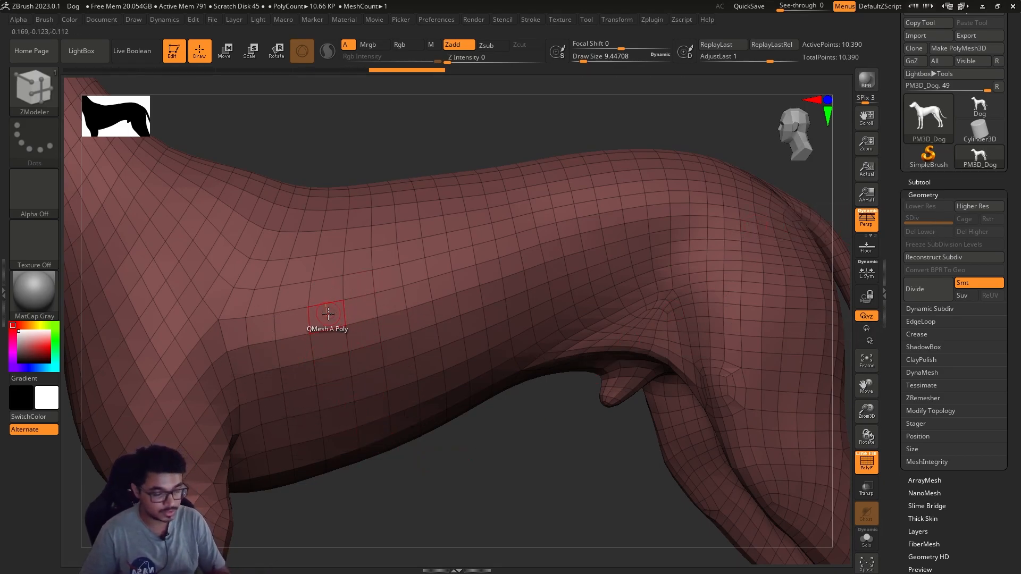
key("space")
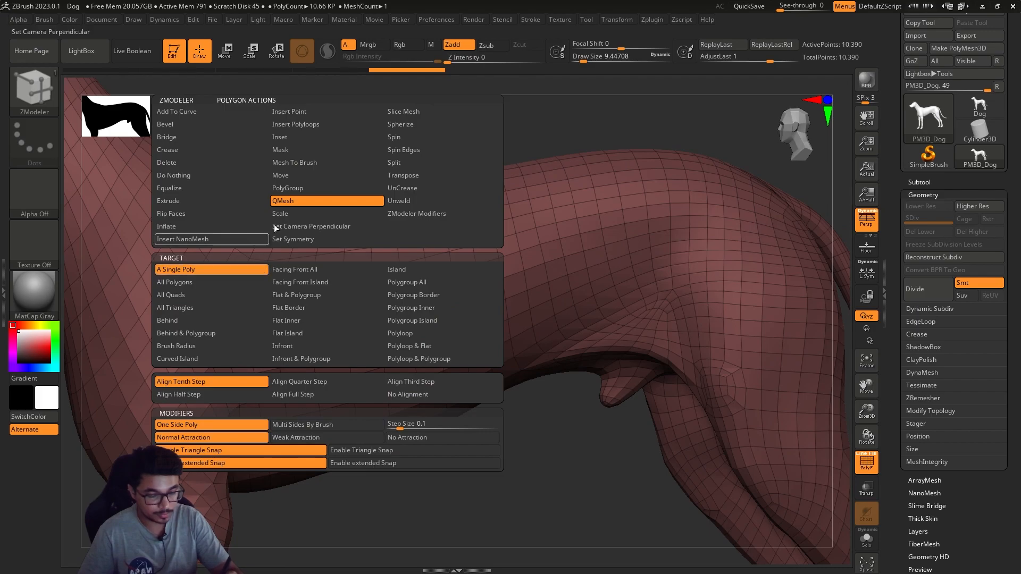
left_click(320, 187)
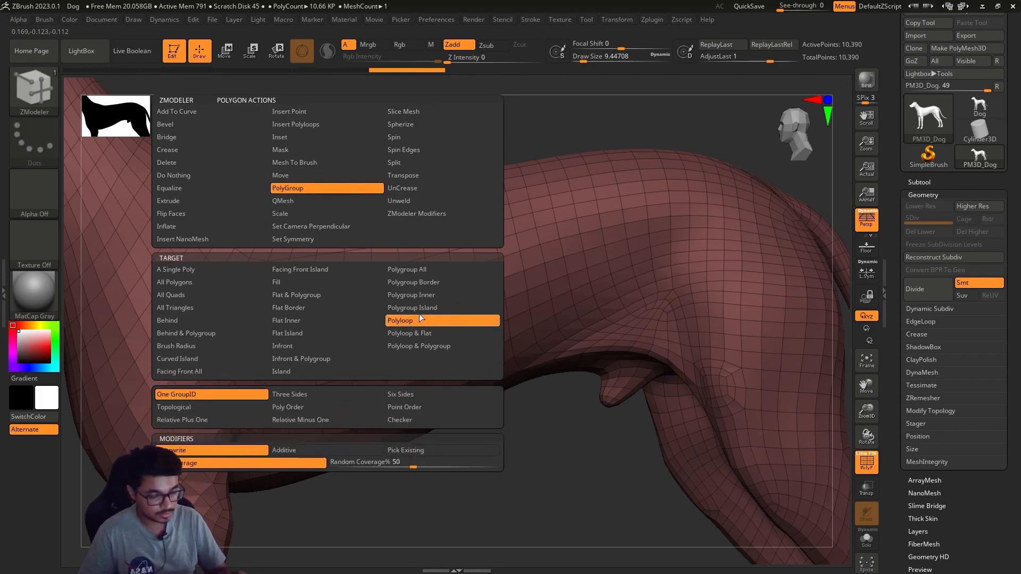
left_click(225, 270)
left_click(390, 302)
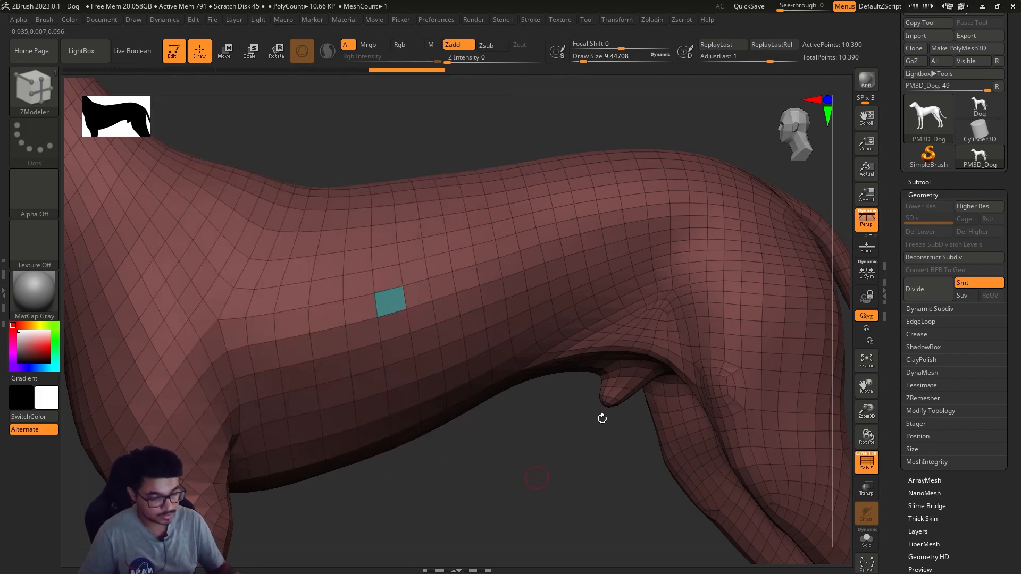
- Divide the dog mesh once to SDiv 2 and display the wireframe around the coloured flank polygon
key("ctrl")
key("ctrl+d")
key("g")
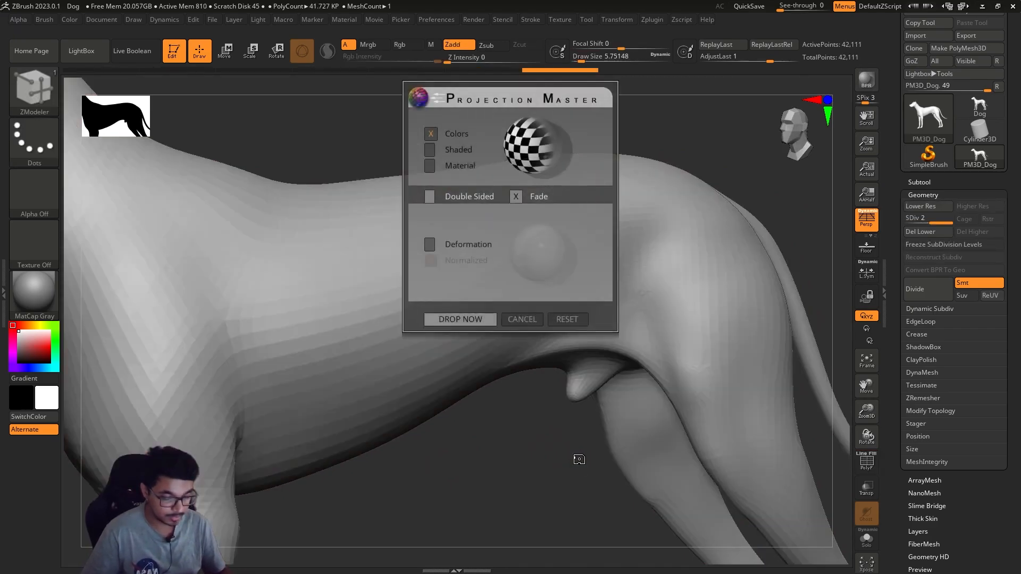
left_click(524, 321)
key("shift+f")
right_click_drag(502, 447, 502, 470, "ctrl")
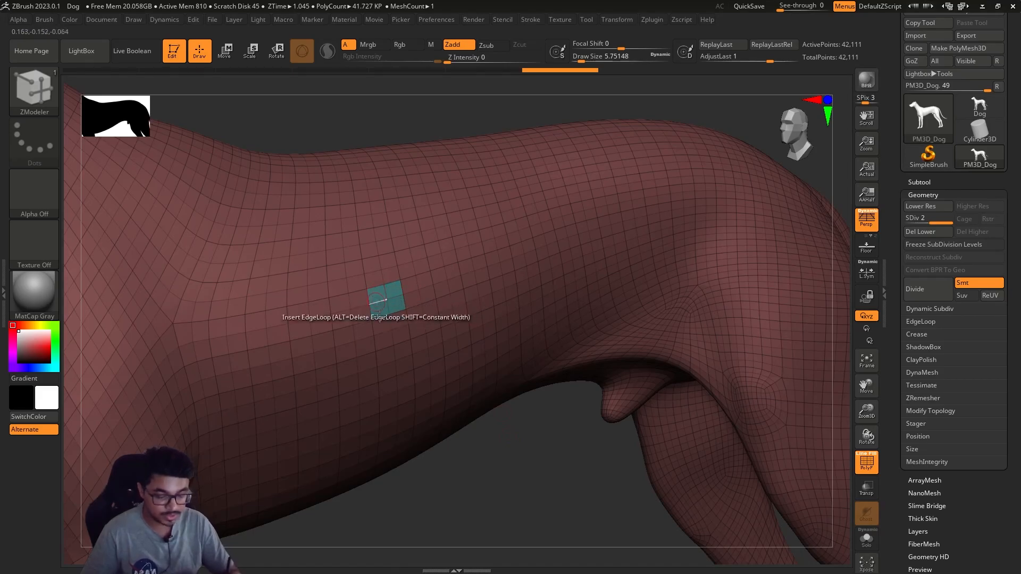
- Divide the mesh again to SDiv 3 and view the coloured flank patch close up with its wireframe
key("ctrl")
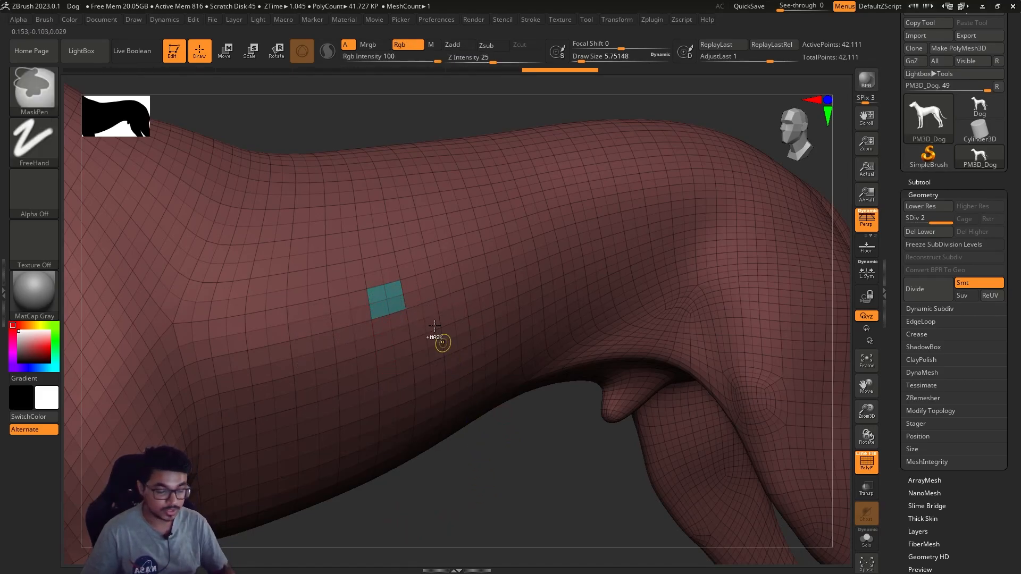
key("ctrl+d")
key("shift+f")
key("shift+f")
right_click_drag(492, 375, 468, 340, "ctrl")
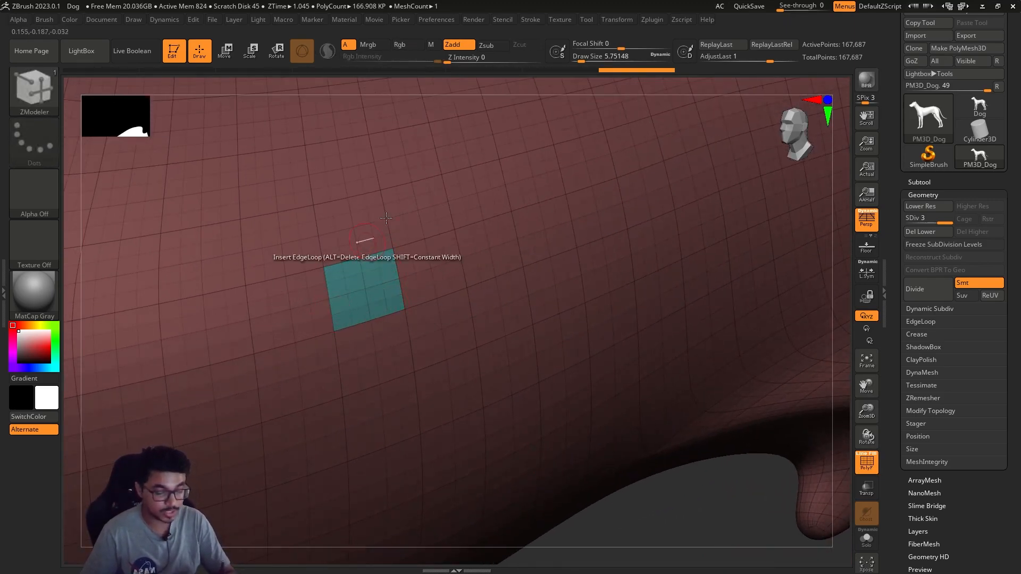
- Bring the whole dog back into view and hide the wireframe
right_click_drag(654, 490, 485, 419, "ctrl")
mouse_move(674, 329)
right_mouse_down()
mouse_move(693, 337)
mouse_move(688, 365)
right_mouse_up()
key("s")
left_click_drag(690, 367, 697, 367)
mouse_move(700, 383)
right_mouse_down()
mouse_move(673, 376)
mouse_move(713, 344)
mouse_move(702, 350)
mouse_move(727, 345)
mouse_move(620, 399)
right_mouse_up()
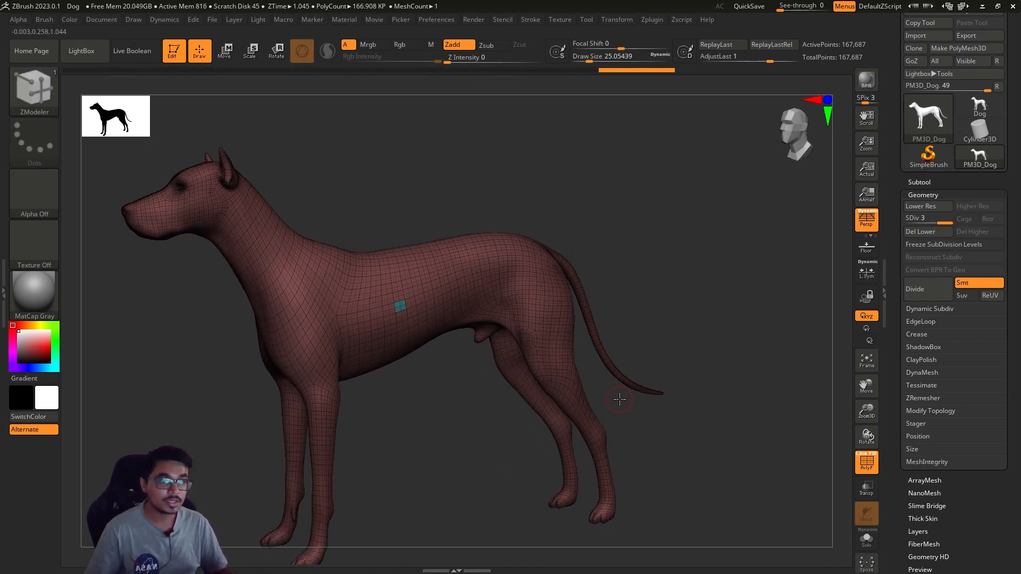
key("shift+f")
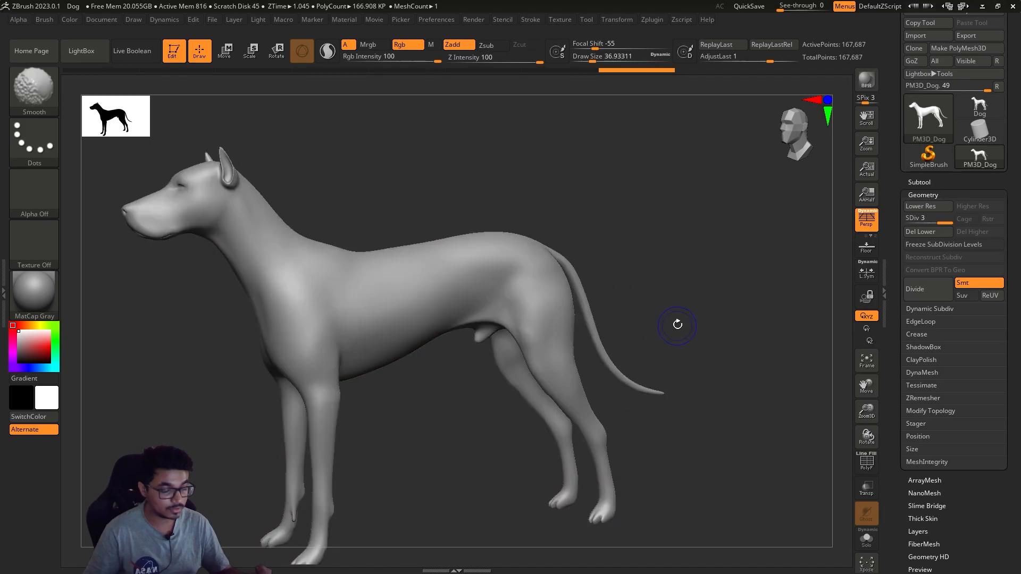
right_click_drag(677, 321, 689, 307, "ctrl")
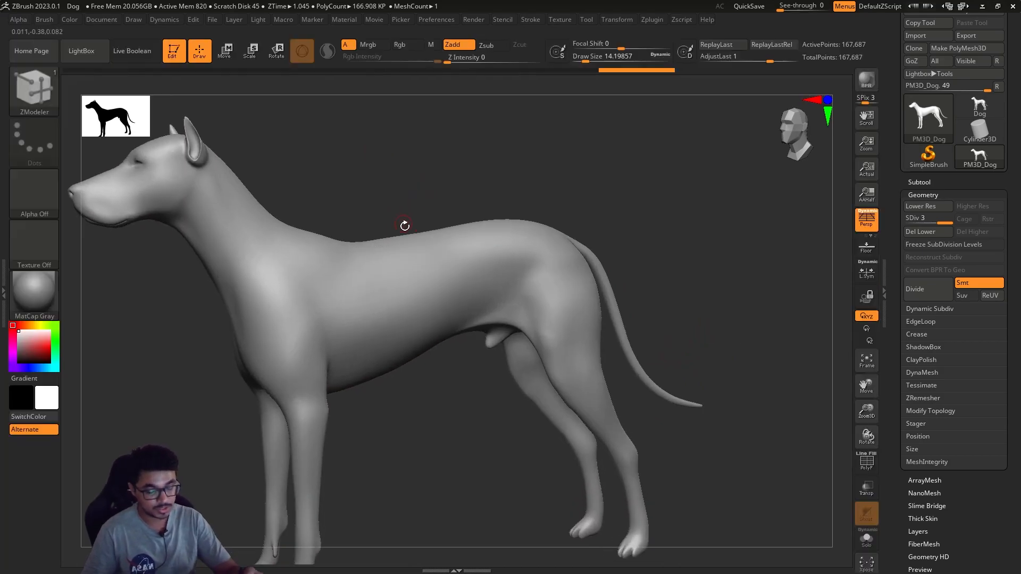
- Select the DamStandard brush and set its draw size to about 37
key("b")
key("d")
key("b")
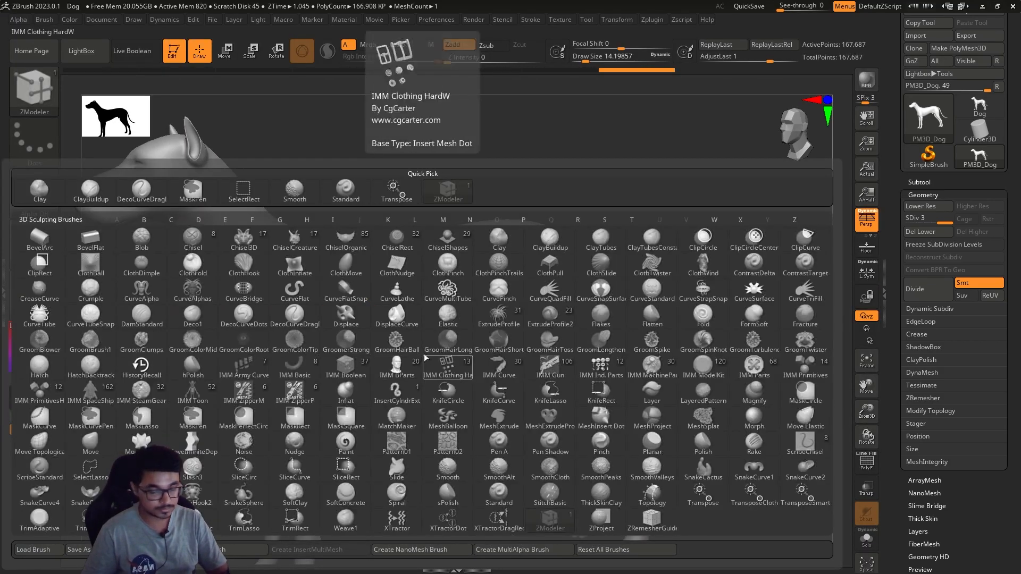
key("b")
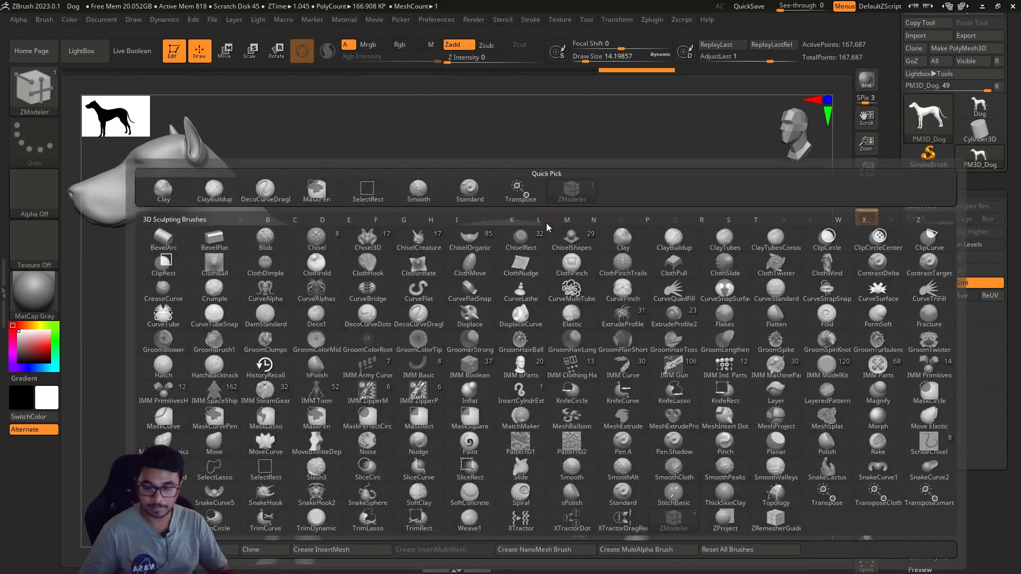
key("d")
key("s")
key("s")
left_click_drag(518, 292, 525, 292)
- Carve and undo a test crease on the rear flank, and smooth the flank and hind thigh
left_click_drag(476, 316, 523, 282)
key("ctrl+z")
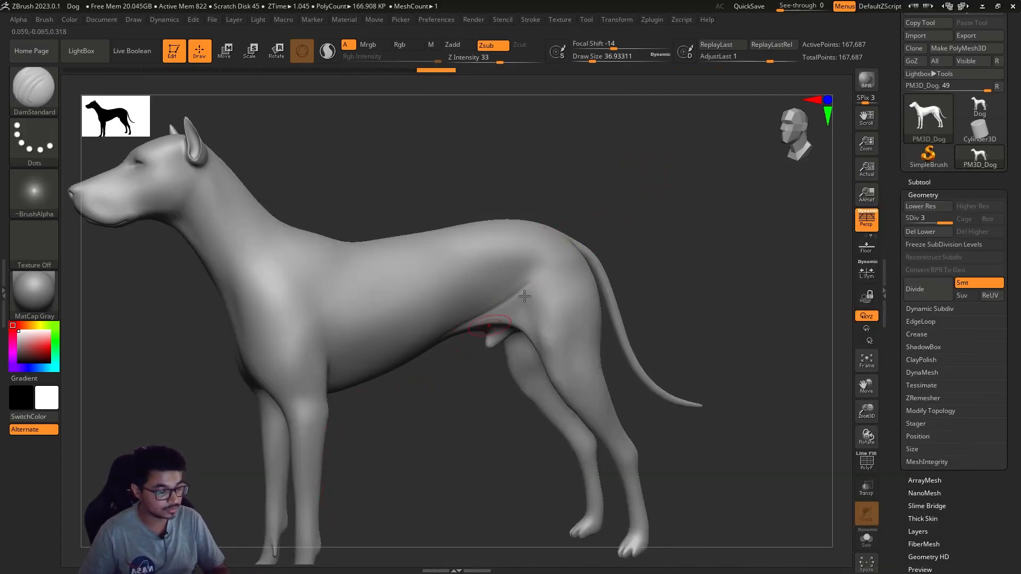
key("shift")
left_click_drag(541, 267, 556, 402, "shift")
left_click_drag(669, 261, 606, 246)
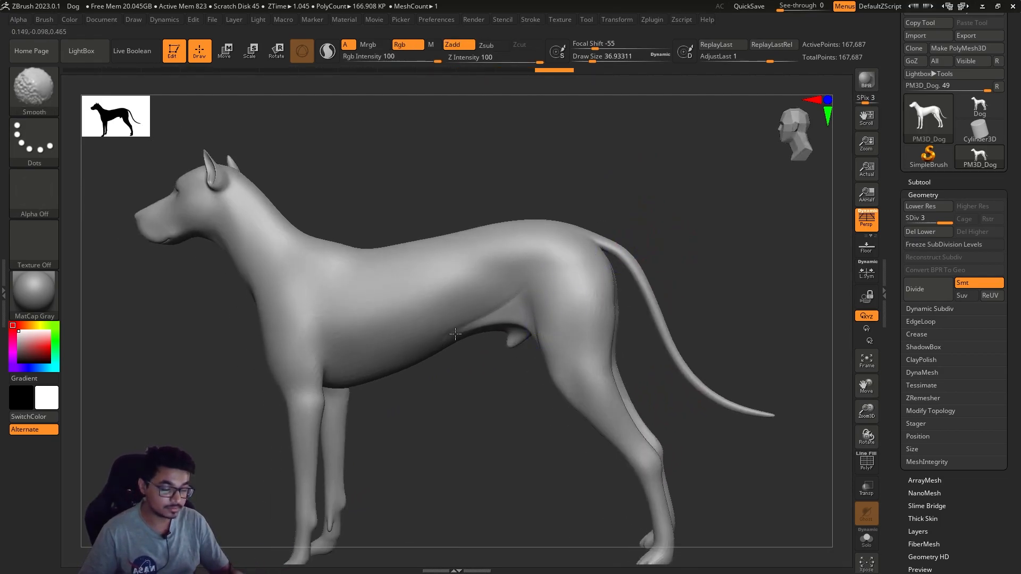
left_click_drag(513, 290, 550, 262, "shift")
- Smooth the upper hind thigh and set the draw size to about 54
mouse_move(550, 356)
left_mouse_down()
mouse_move(695, 278)
mouse_move(629, 283)
left_mouse_up()
key("s")
mouse_move(609, 242)
left_mouse_down()
mouse_move(620, 242)
mouse_move(616, 250)
left_mouse_up()
key("s")
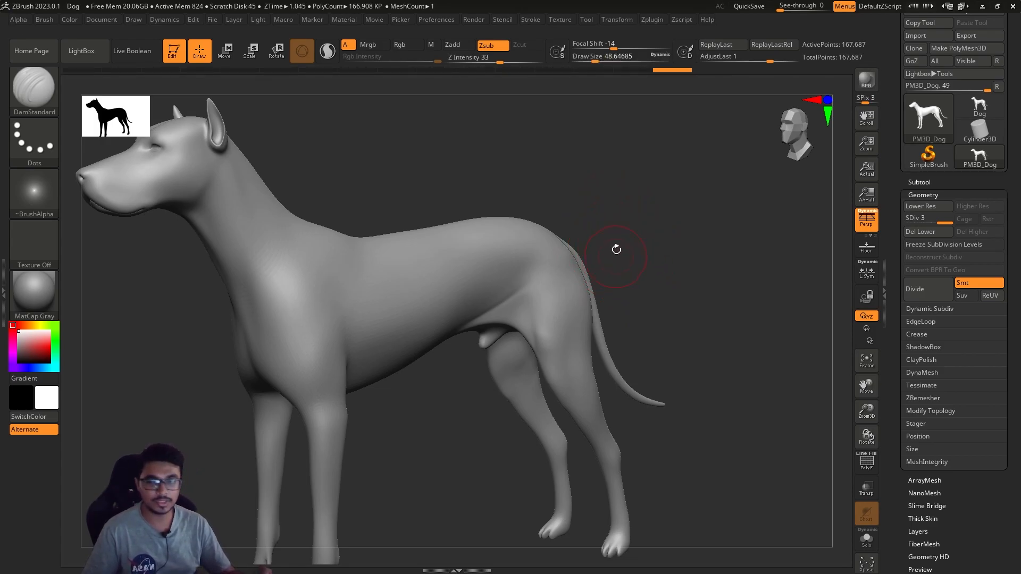
left_click_drag(531, 279, 529, 306, "shift")
key("s")
left_click(634, 258)
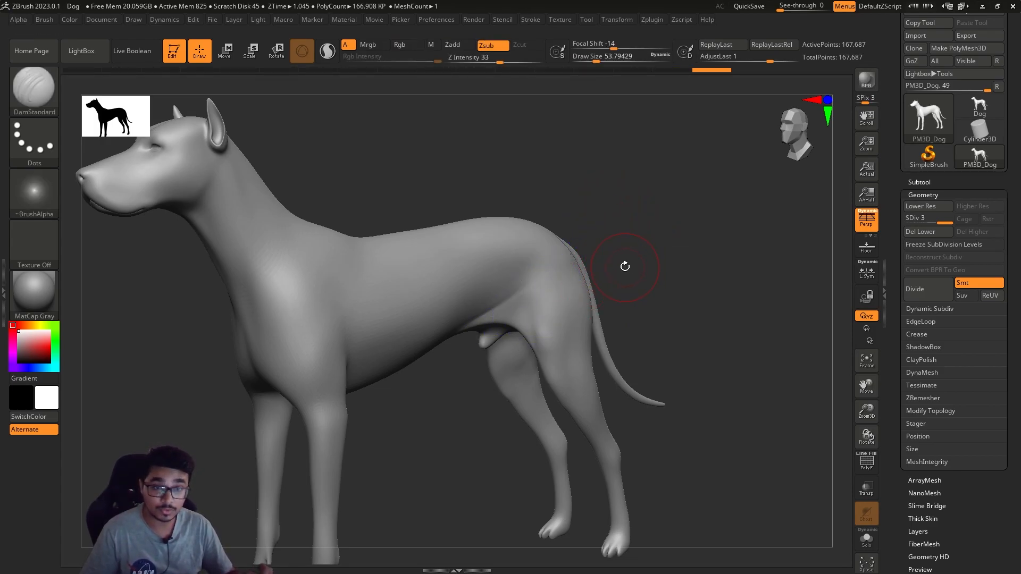
- Check the sculpted dog from the side and step it down two subdivision levels to SDiv 1
mouse_move(627, 262)
left_mouse_down()
mouse_move(645, 258)
mouse_move(606, 233)
left_mouse_up()
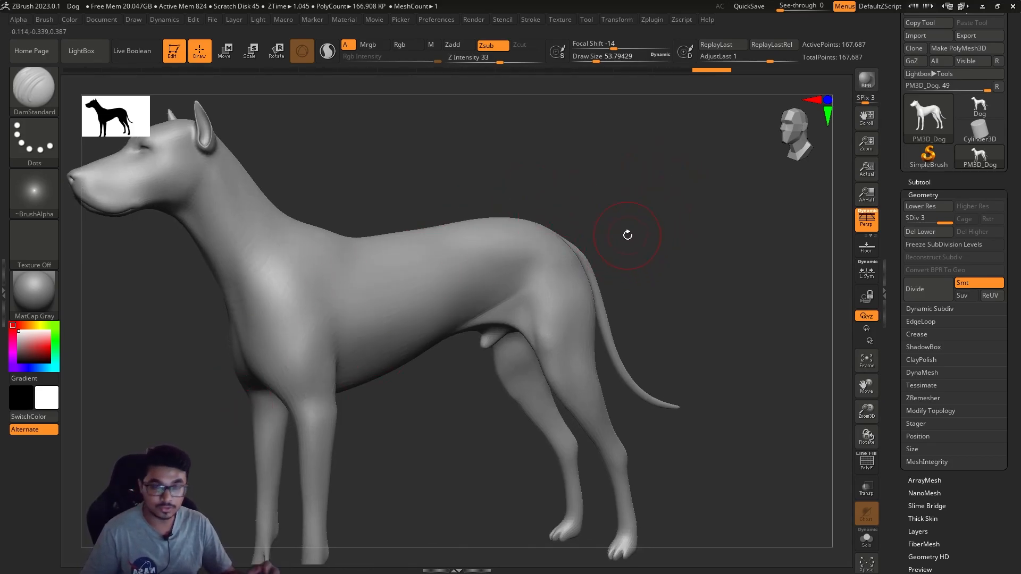
left_click_drag(627, 235, 660, 270)
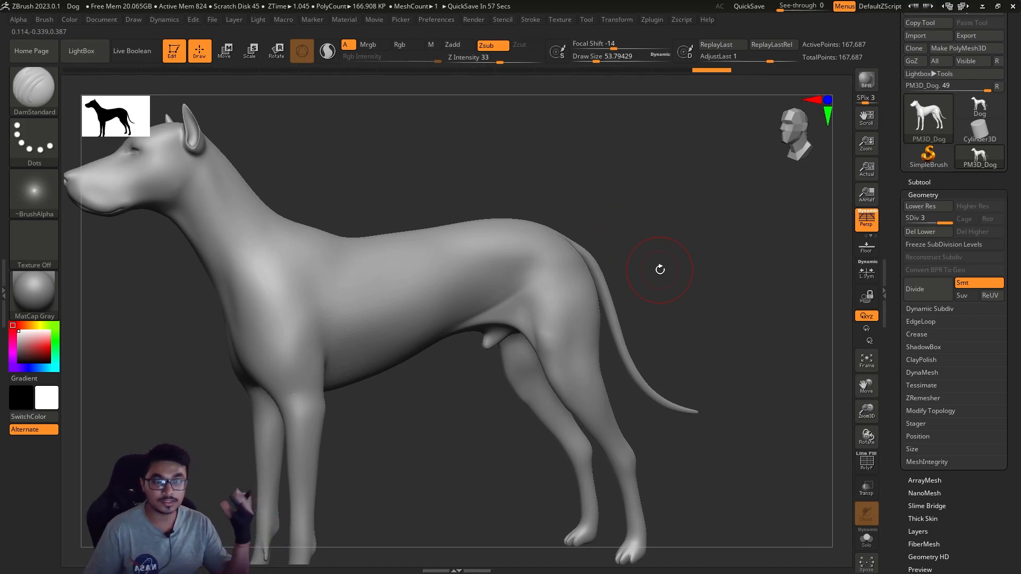
left_click_drag(660, 269, 650, 268)
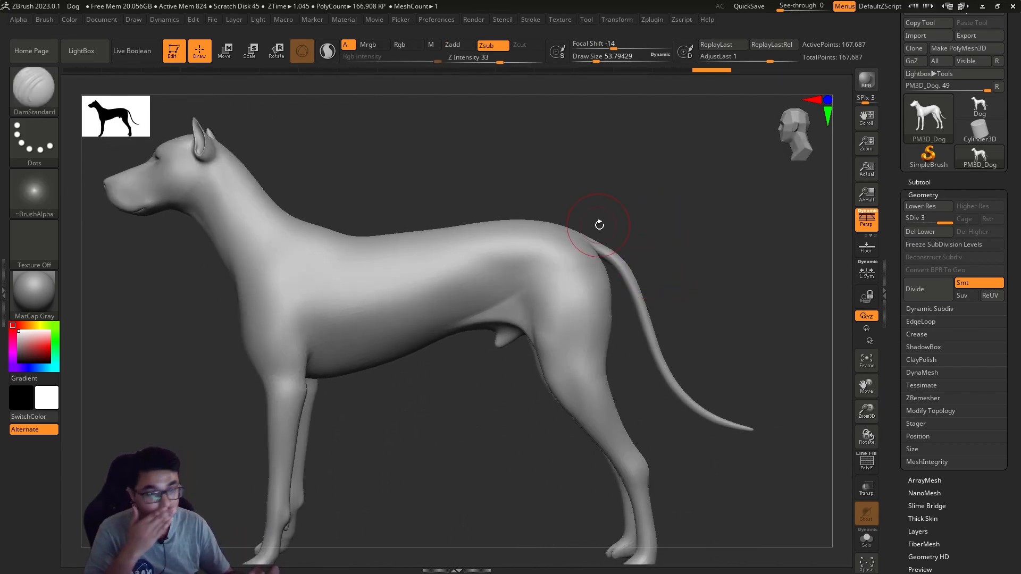
mouse_move(776, 344)
left_mouse_down()
mouse_move(798, 349)
mouse_move(761, 332)
left_mouse_up()
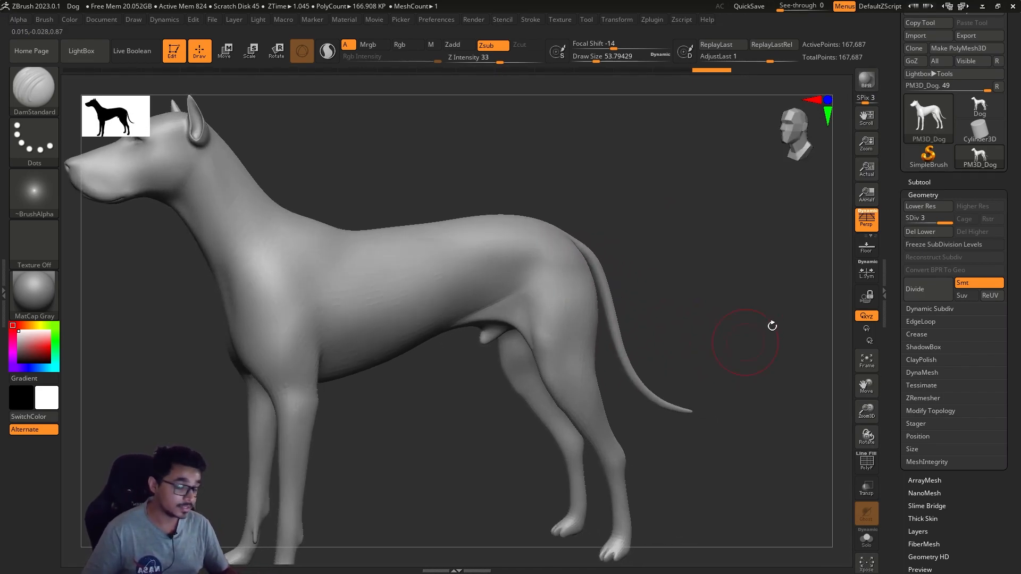
left_click_drag(639, 217, 609, 244)
key("shift+d")
key("shift+d")
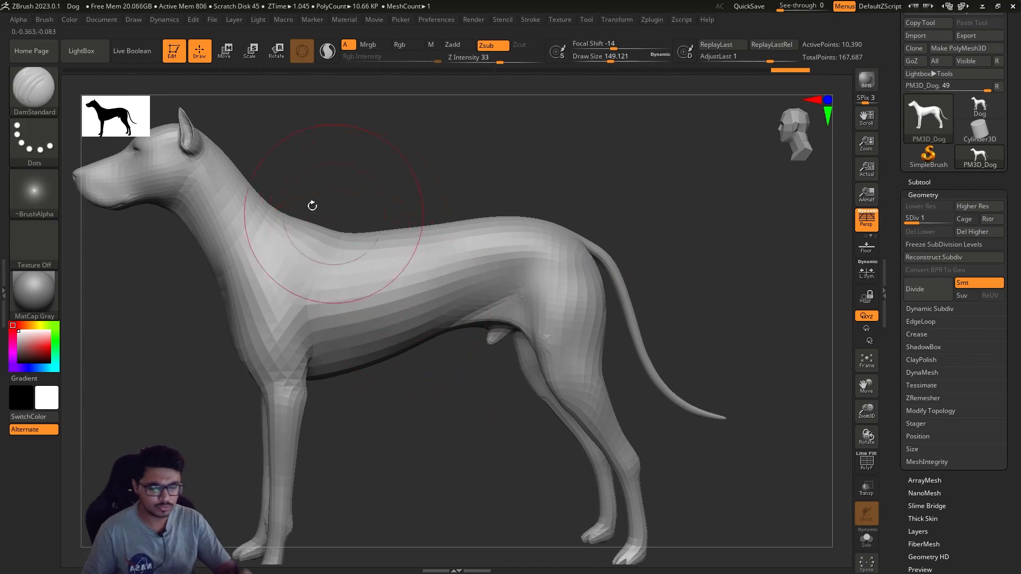
- Select the Move brush and show the polyframe on the dog at SDiv 1
left_click(34, 88)
left_click(362, 342)
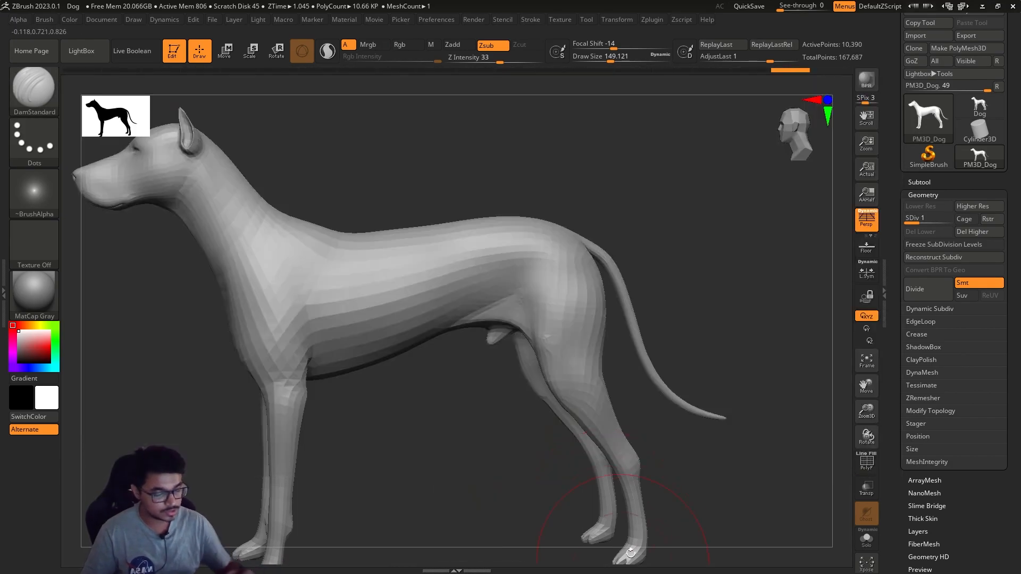
key("b")
key("m")
key("v")
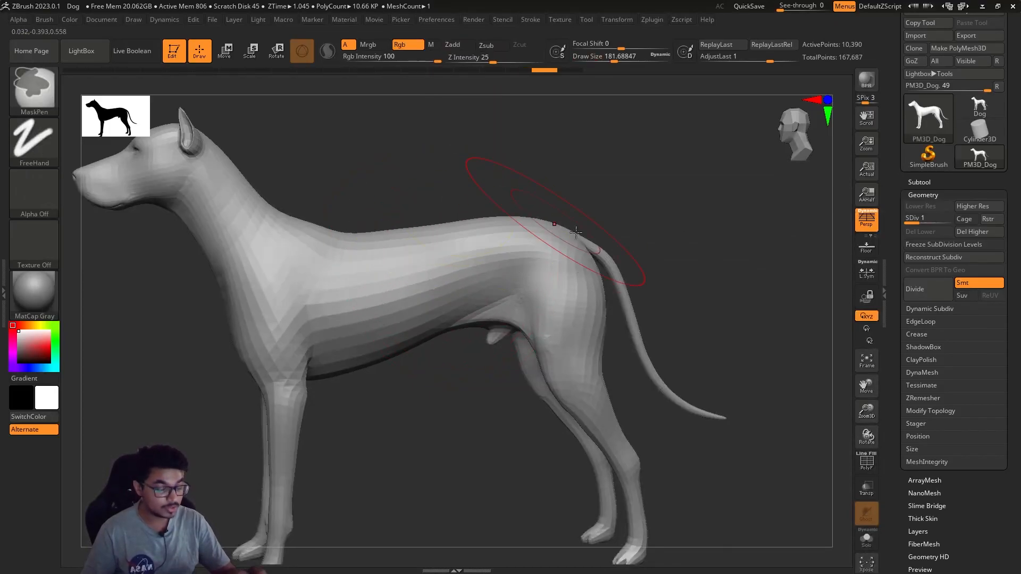
key("shift+f")
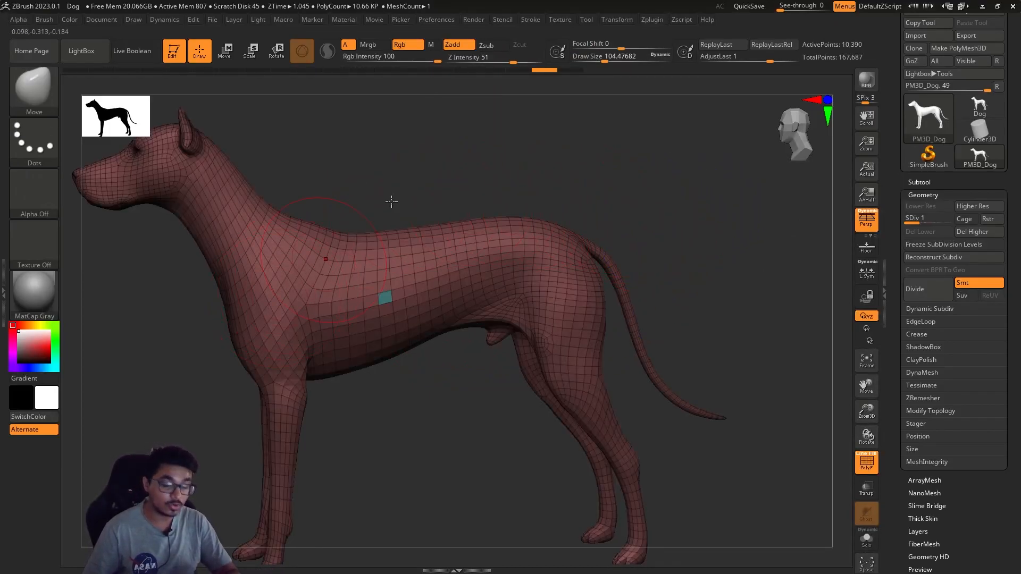
- Set the Move brush's draw size to about 23 for the dog's back and flank
key("s")
left_click_drag(524, 249, 512, 250)
mouse_move(615, 196)
left_mouse_down("alt")
mouse_move(633, 206)
mouse_move(585, 234)
mouse_move(473, 240)
mouse_move(391, 209)
left_mouse_up("alt")
left_click_drag(489, 186, 376, 337, "alt")
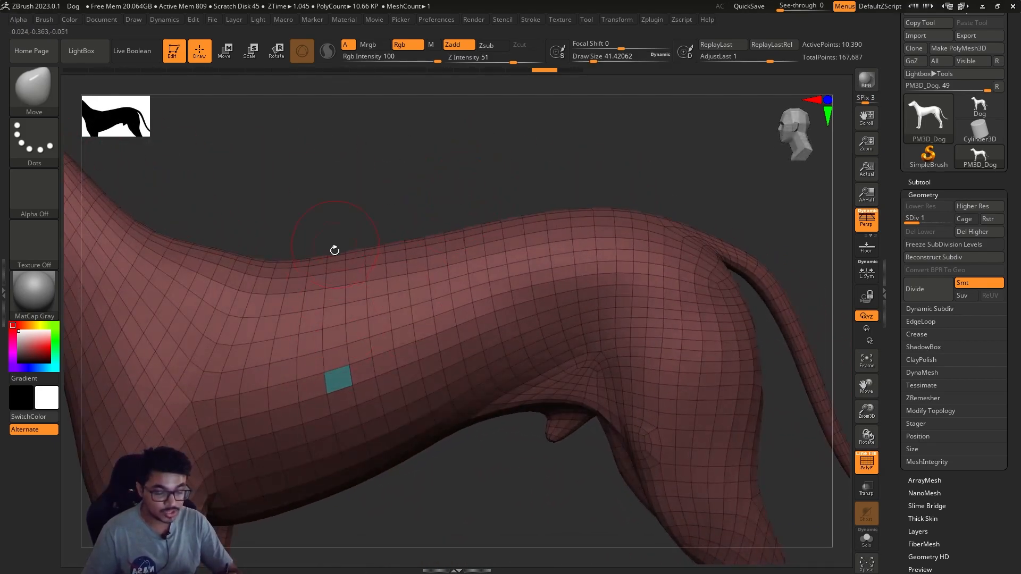
key("s")
left_click_drag(419, 184, 415, 186)
left_click_drag(415, 198, 418, 174, "alt")
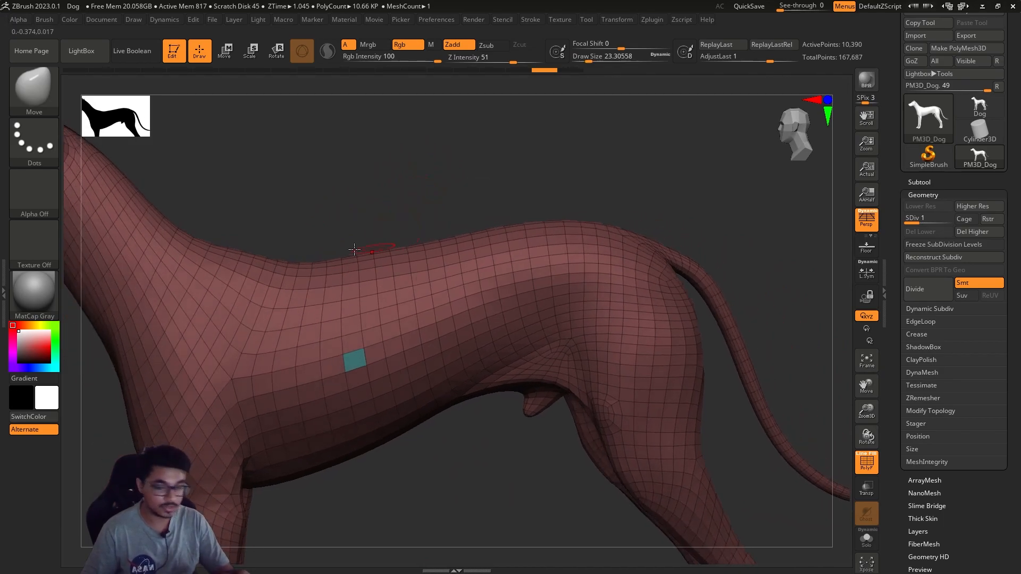
key("b")
key("m")
key("v")
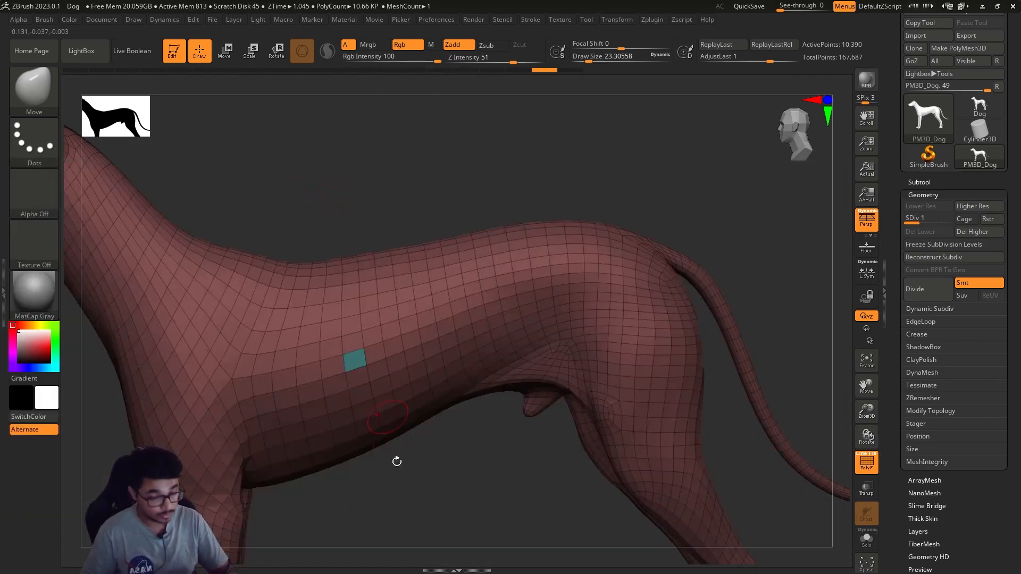
- Switch the sculpting brush to ZModeler
left_click(28, 91)
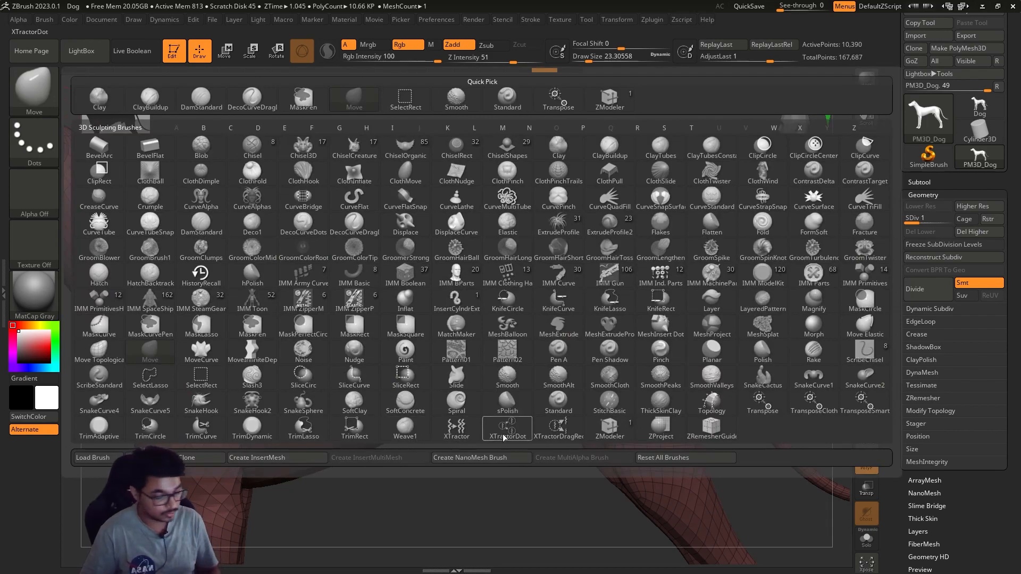
left_click(691, 431)
left_click(42, 101)
left_click(42, 100)
key("b")
key("z")
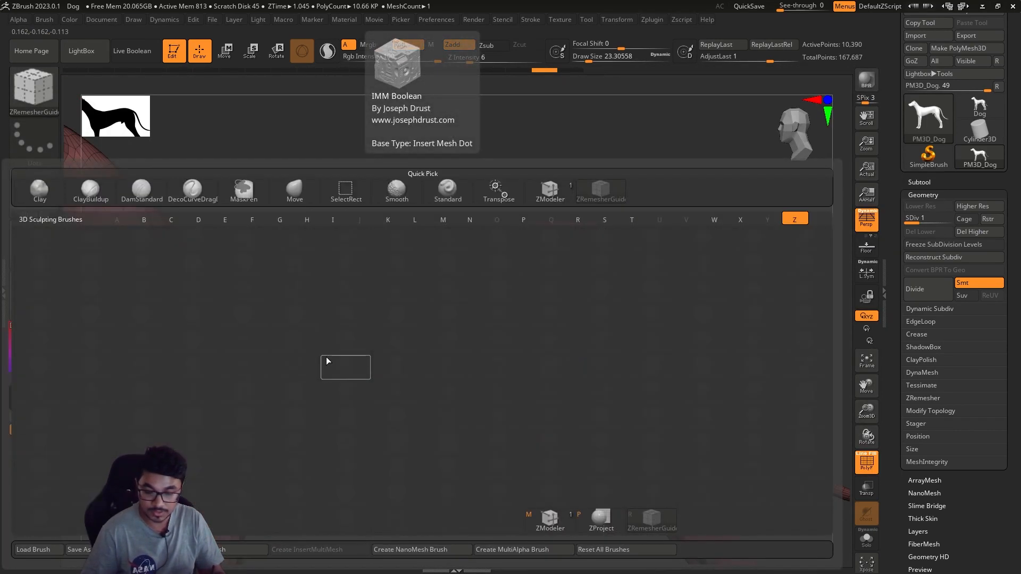
key("m")
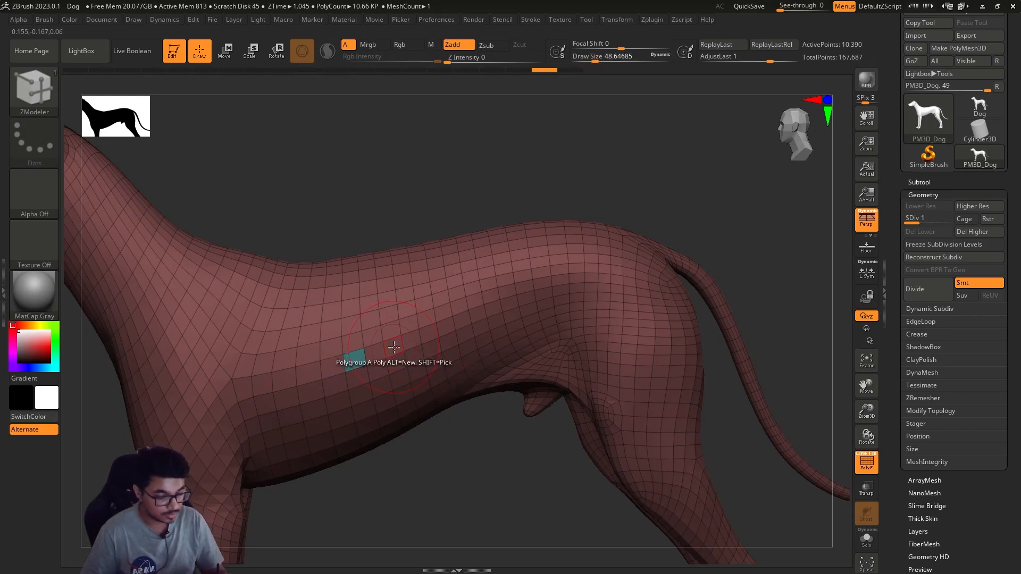
- Set ZModeler's polygon action to Extrude with the Polygroup All target and try it on the dog's flank
key("space")
left_click(234, 200)
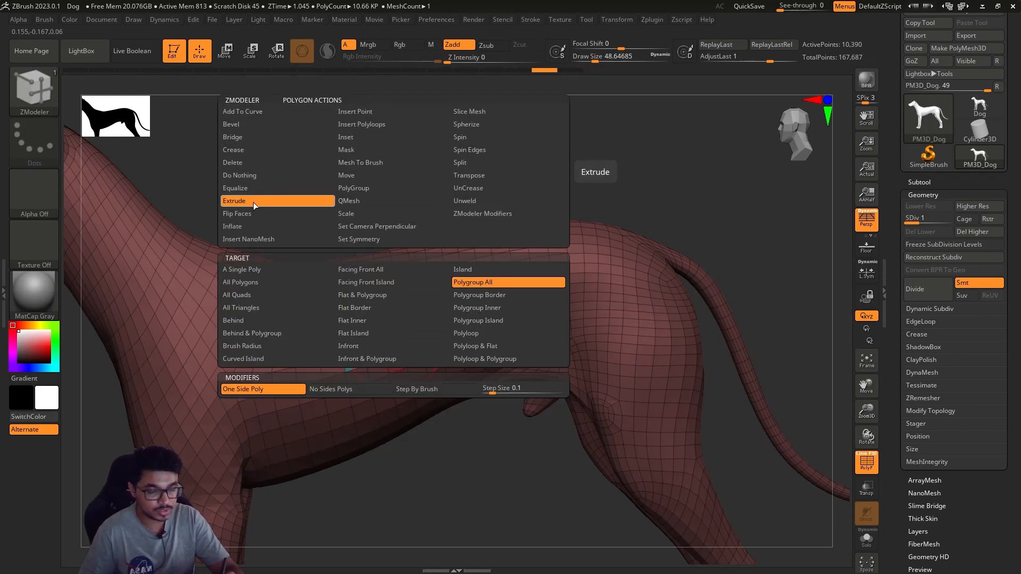
left_click(393, 347)
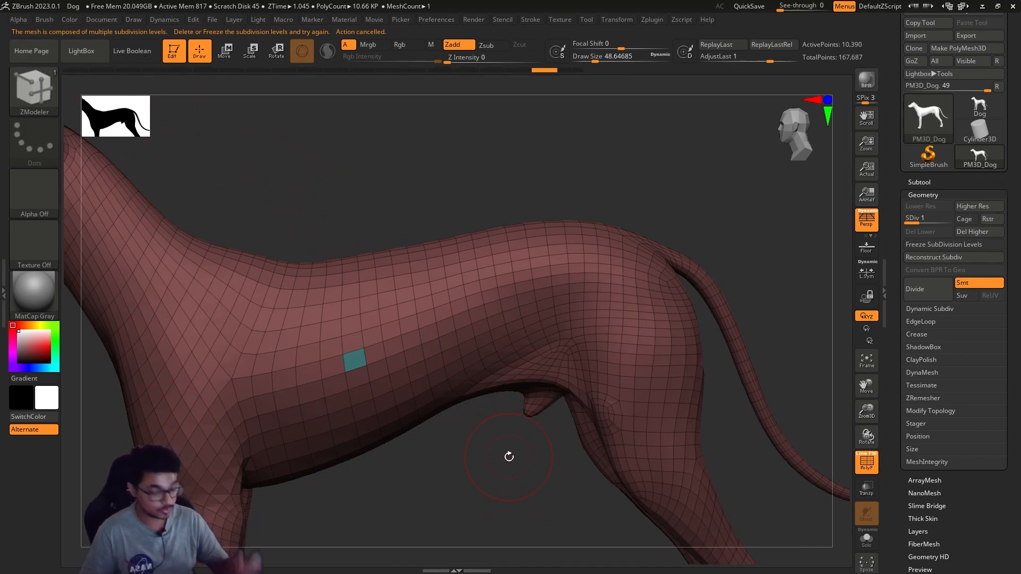
- Hide the polyframe and examine the whole dog from the side at its lowest subdivision level
left_click_drag(523, 455, 492, 423)
left_click_drag(326, 445, 294, 413, "alt")
mouse_move(665, 282)
left_mouse_down()
mouse_move(640, 292)
mouse_move(658, 328)
left_mouse_up()
mouse_move(659, 373)
left_mouse_down("alt")
mouse_move(579, 376)
mouse_move(653, 288)
mouse_move(636, 303)
mouse_move(614, 295)
mouse_move(629, 303)
mouse_move(638, 341)
mouse_move(595, 261)
left_mouse_up("alt")
key("shift+f")
left_click_drag(360, 460, 525, 489, "alt")
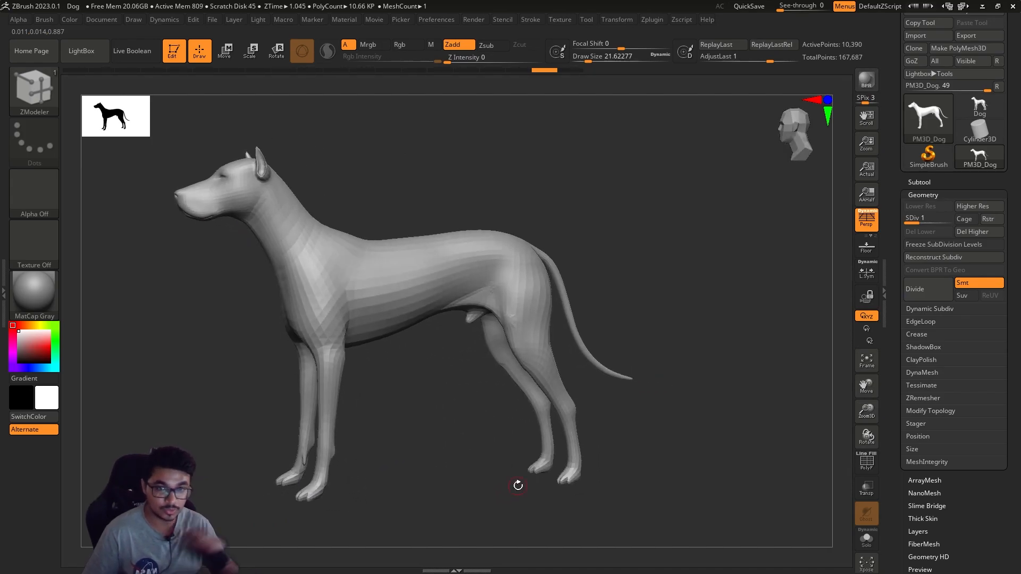
left_click_drag(672, 356, 607, 423)
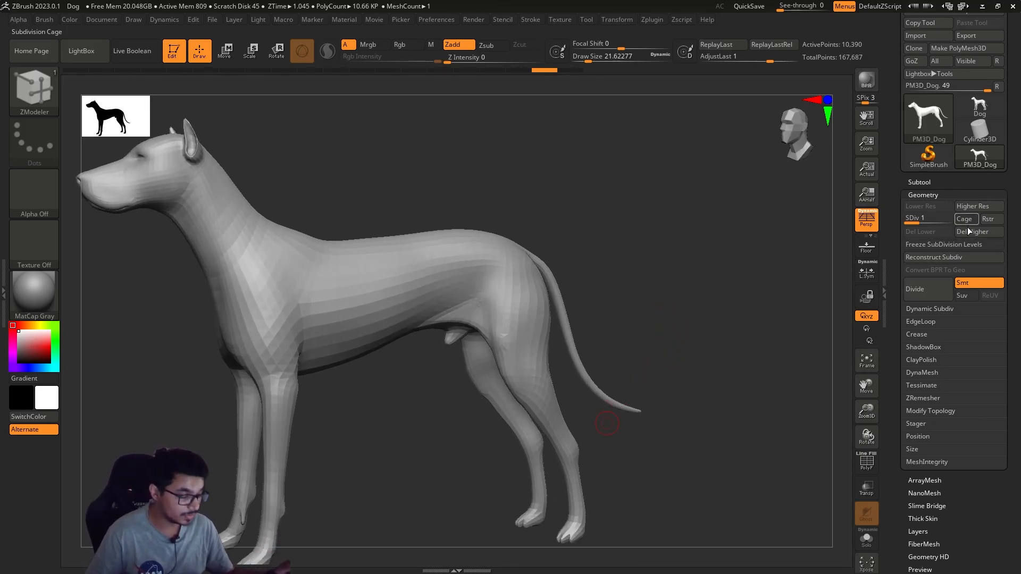
left_click_drag(675, 334, 688, 350)
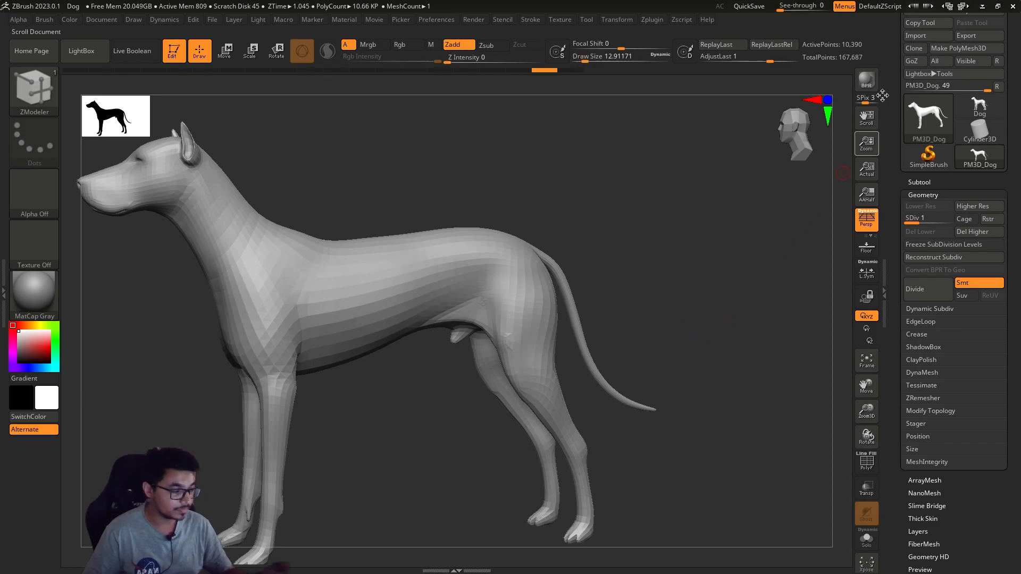
- Switch the dog up to SDiv 3 and back down to SDiv 1 to compare the point counts
key("ctrl+d")
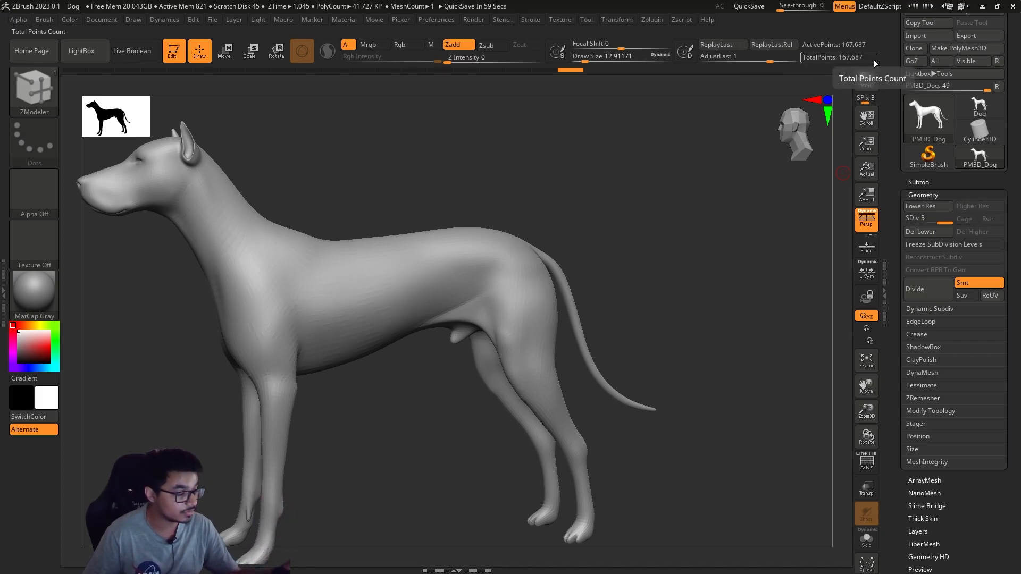
key("ctrl+d")
key("shift+d")
key("shift+d")
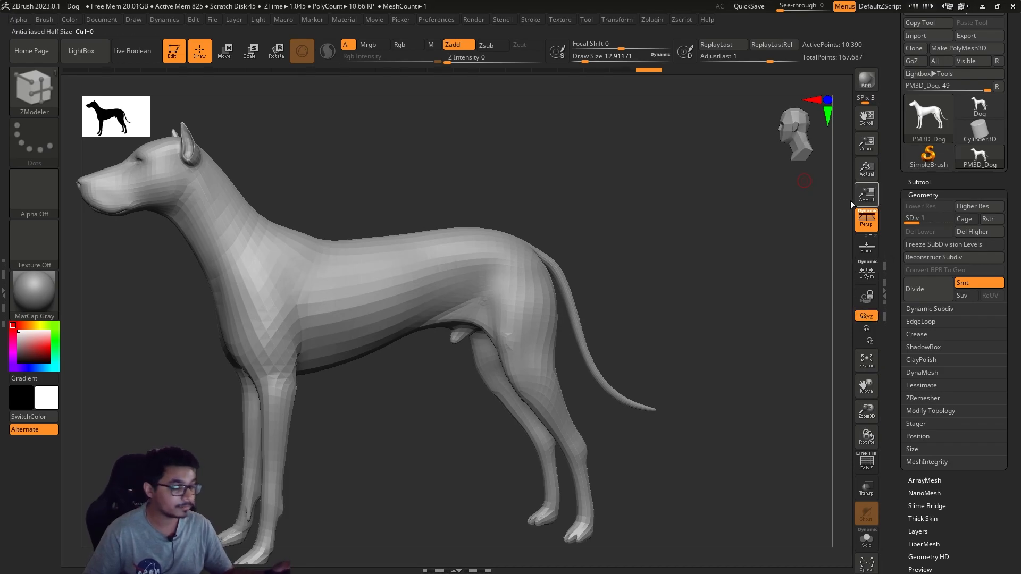
left_click_drag(799, 265, 784, 285)
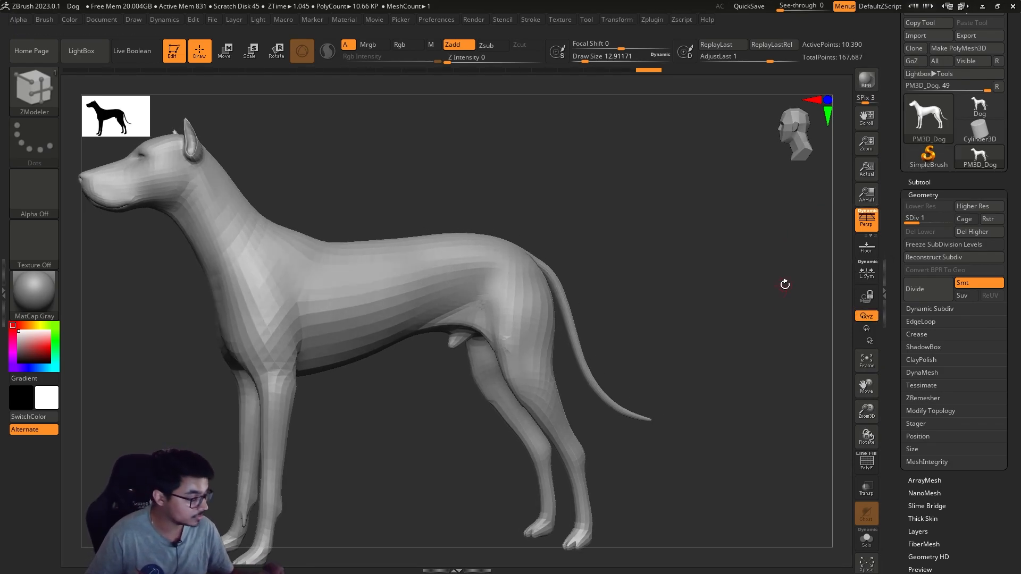
- Show the polyframe, delete the dog's higher subdivision levels and expand the Dynamic Subdiv settings
left_click(932, 183)
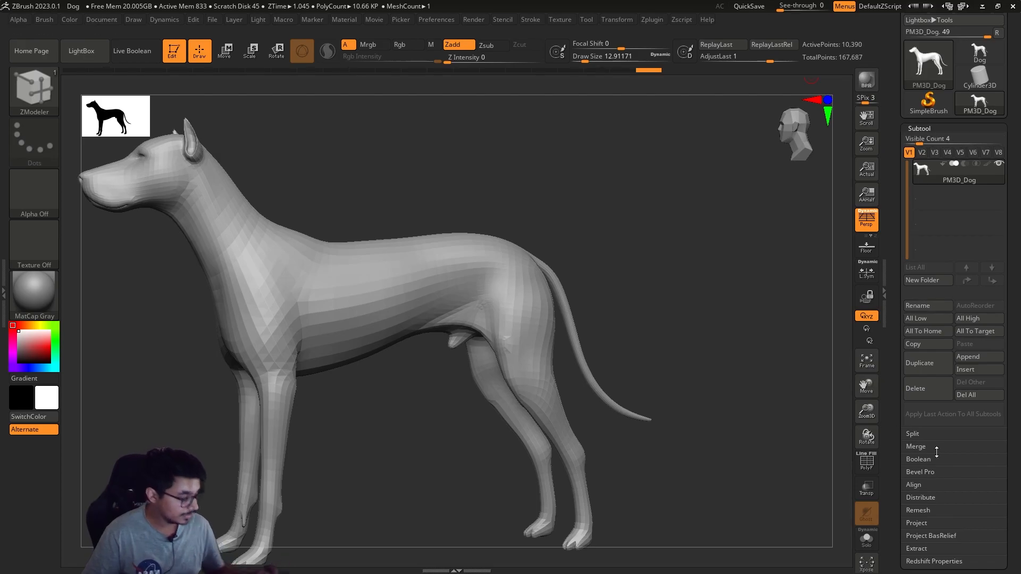
scroll(933, 452, "down", 5)
left_click(920, 430)
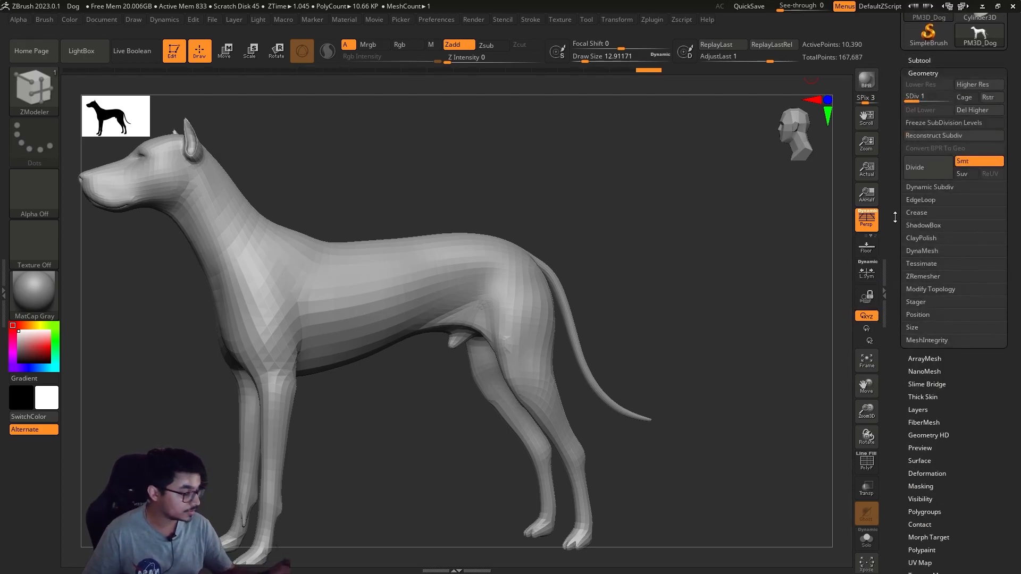
scroll(915, 206, "up", 1)
key("shift+f")
left_click(963, 130)
mouse_move(658, 354)
left_mouse_down()
mouse_move(638, 308)
mouse_move(656, 299)
mouse_move(617, 250)
mouse_move(622, 218)
left_mouse_up()
left_click(954, 207)
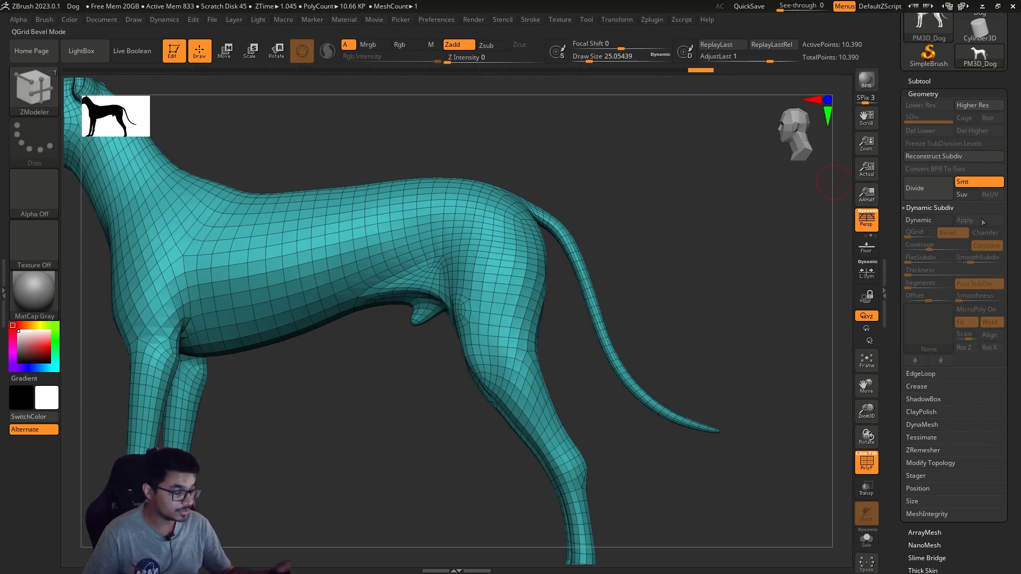
left_click_drag(695, 253, 680, 250)
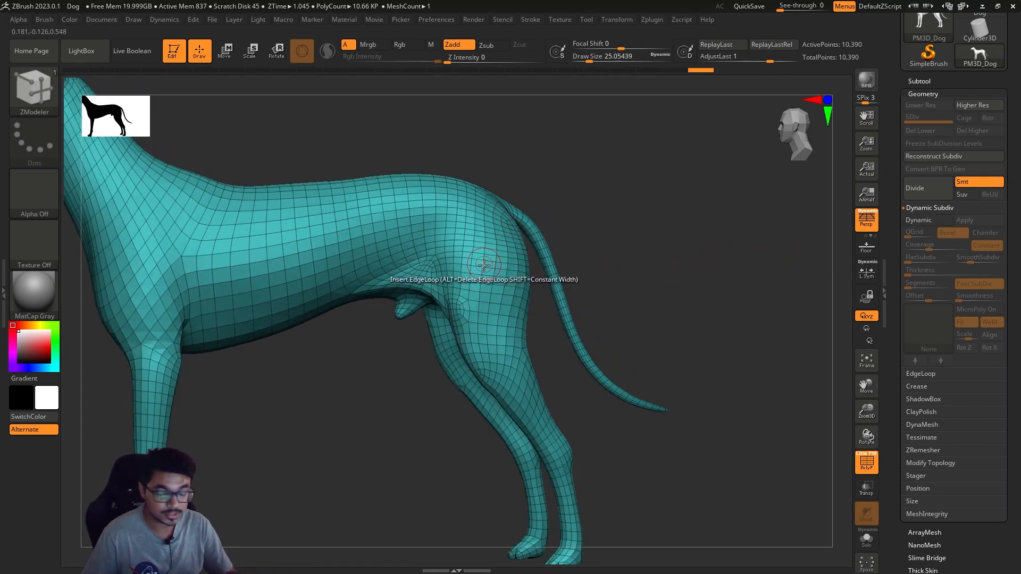
- Bring the dog back to three subdivision levels, switch between them, and delete the higher levels from SDiv 1
key("ctrl")
key("shift+d")
key("shift+d")
key("d")
key("d")
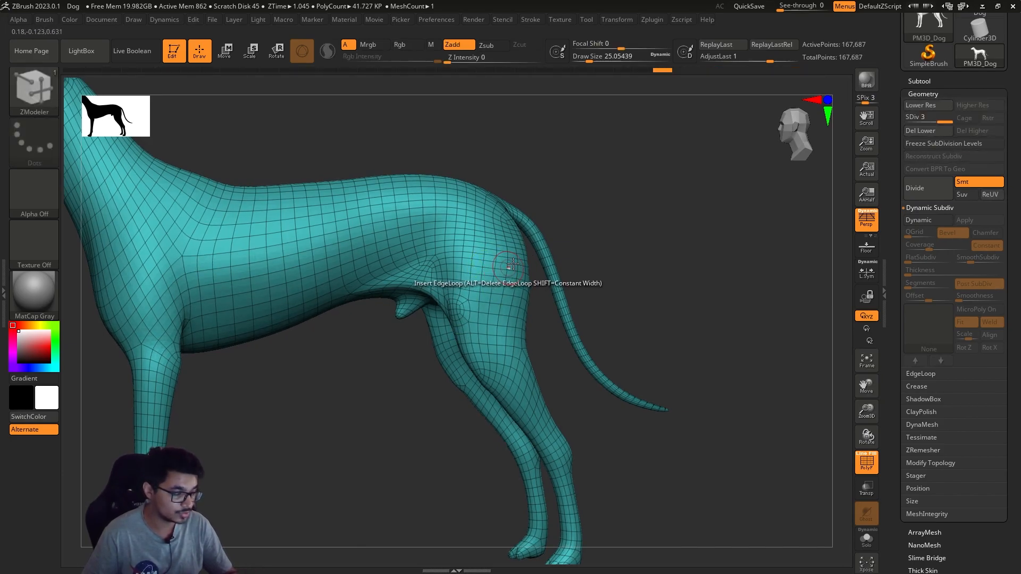
key("shift+d")
key("shift+d")
left_click(971, 131)
- Hide the polyframe and turn on Dynamic Subdiv for the dog
left_click_drag(672, 328, 719, 294)
key("shift+f")
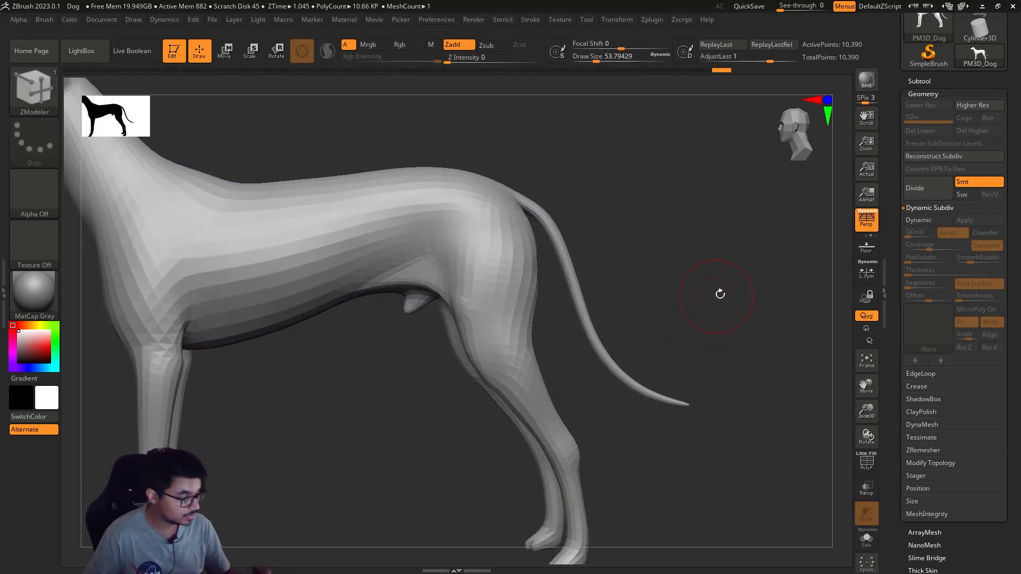
left_click(937, 219)
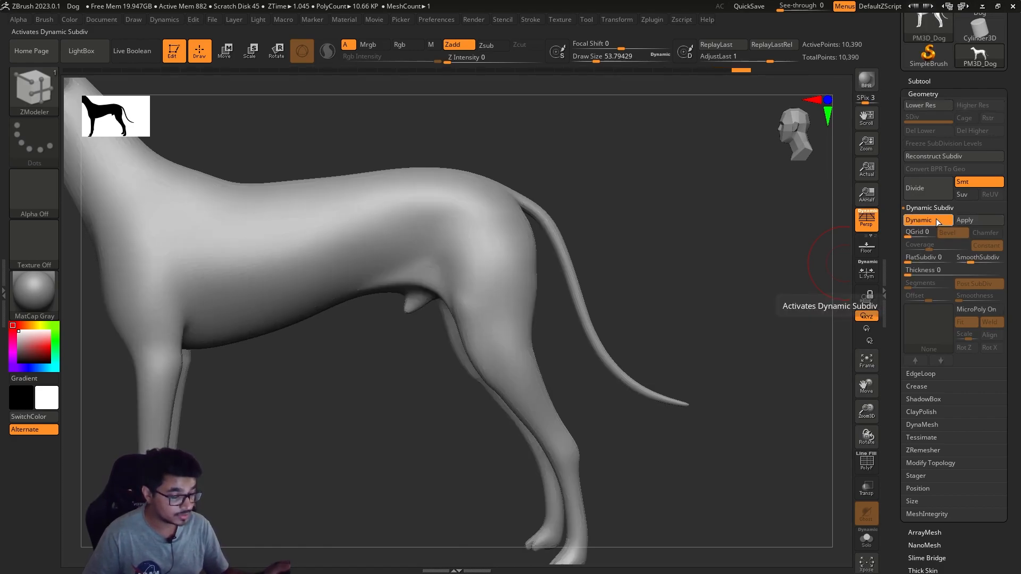
left_click_drag(640, 351, 662, 315)
key("s")
mouse_move(663, 320)
left_mouse_down()
mouse_move(654, 320)
mouse_move(662, 311)
mouse_move(690, 323)
left_mouse_up()
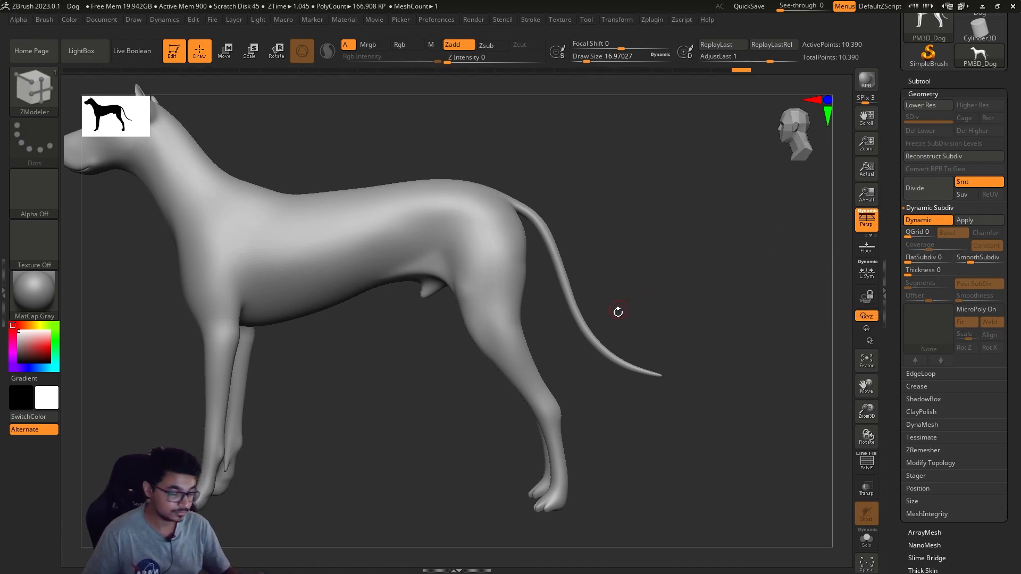
left_click_drag(615, 312, 648, 318)
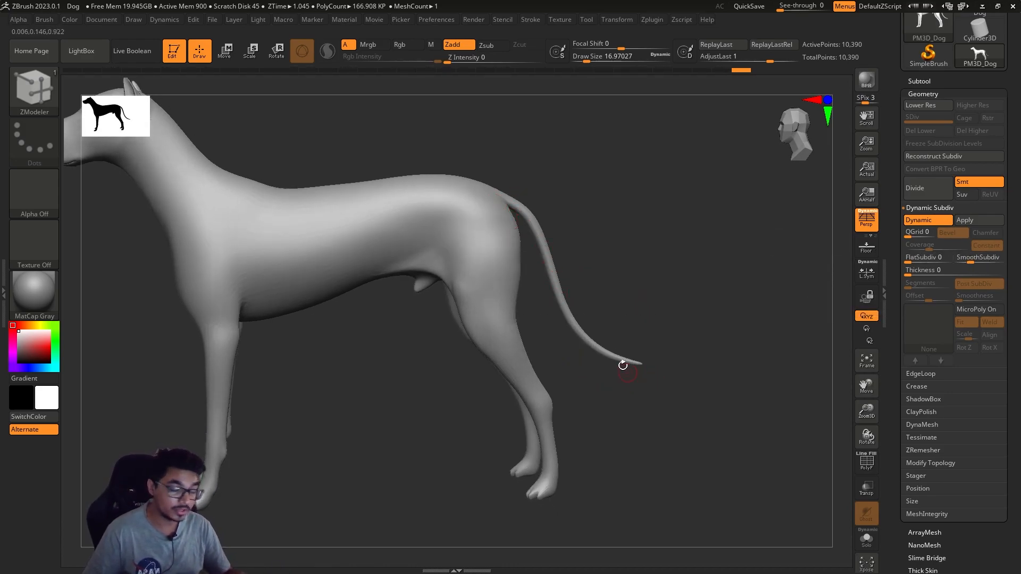
- Try a SmoothSubdiv level of 1 on the dog and set it back to 2
left_click_drag(533, 212, 553, 212)
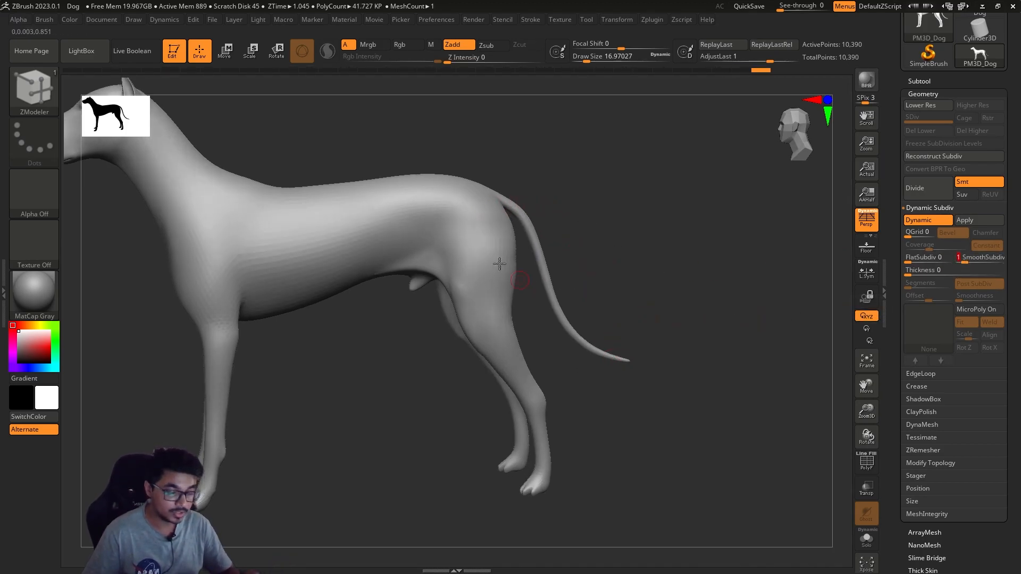
left_click_drag(569, 175, 640, 218, "alt")
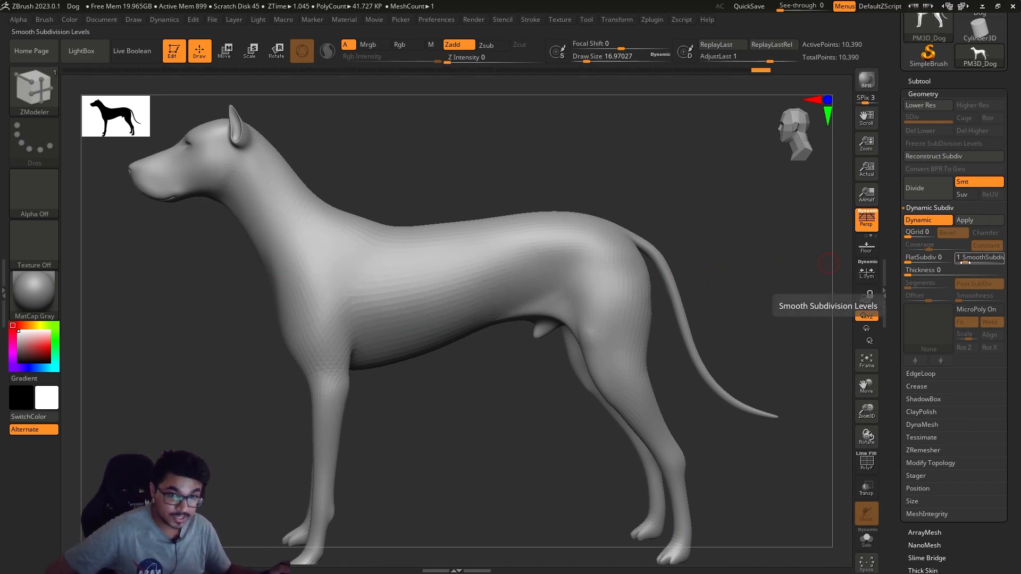
left_click_drag(963, 263, 968, 263)
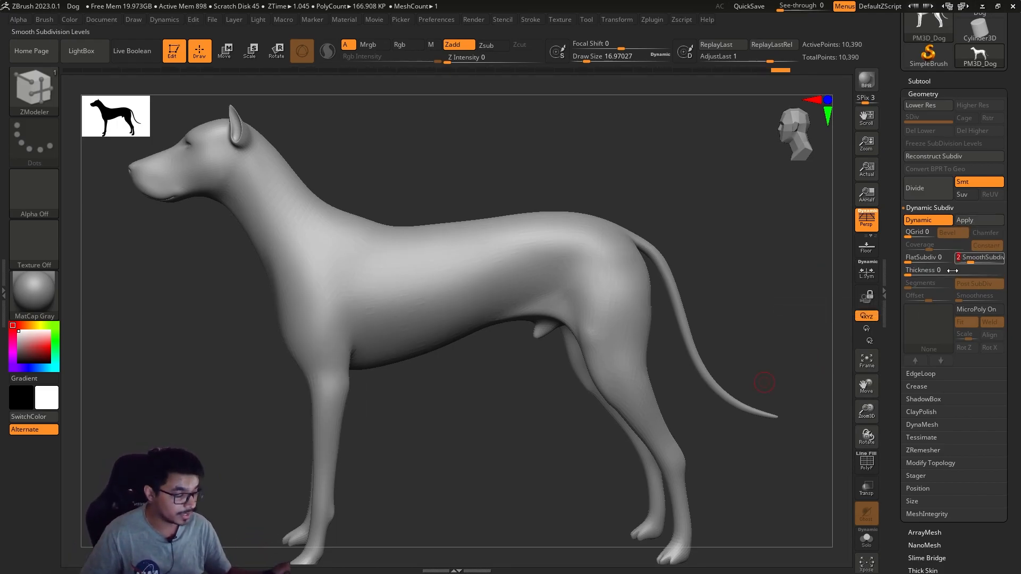
- Show the polyframe and examine the dynamically subdivided hindquarters and tail up close
mouse_move(781, 335)
left_mouse_down("alt")
mouse_move(679, 289)
mouse_move(722, 298)
mouse_move(674, 293)
left_mouse_up("alt")
key("s")
mouse_move(676, 298)
left_mouse_down()
mouse_move(693, 298)
mouse_move(662, 309)
mouse_move(677, 307)
left_mouse_up()
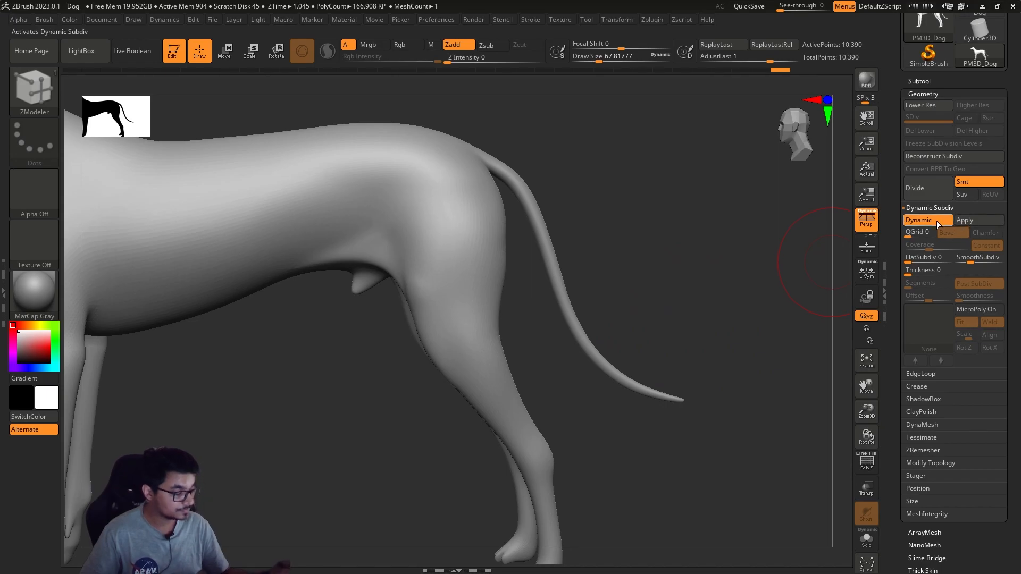
key("shift+f")
mouse_move(707, 317)
left_mouse_down("alt")
mouse_move(749, 308)
mouse_move(739, 310)
left_mouse_up("alt")
key("s")
mouse_move(777, 313)
left_mouse_down("alt")
mouse_move(587, 340)
mouse_move(667, 315)
mouse_move(668, 343)
mouse_move(697, 351)
left_mouse_up("alt")
key("ctrl+z")
key("ctrl+shift+z")
key("s")
left_click_drag(697, 352, 602, 329, "alt")
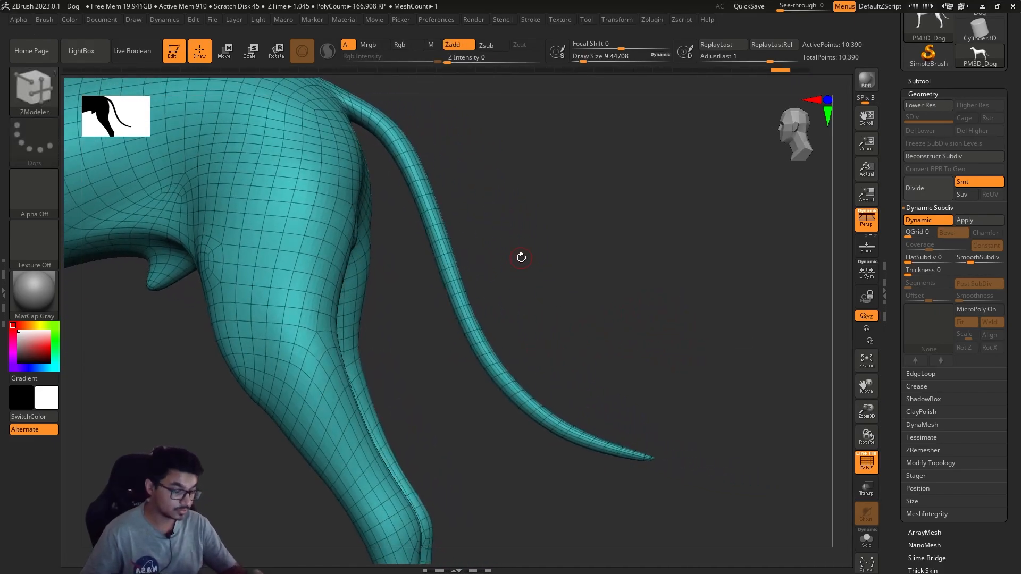
- Compare the tail with the polyframe shown and hidden, and turn off Dynamic Subdiv
key("shift")
key("shift+f")
key("shift+f")
key("shift+f")
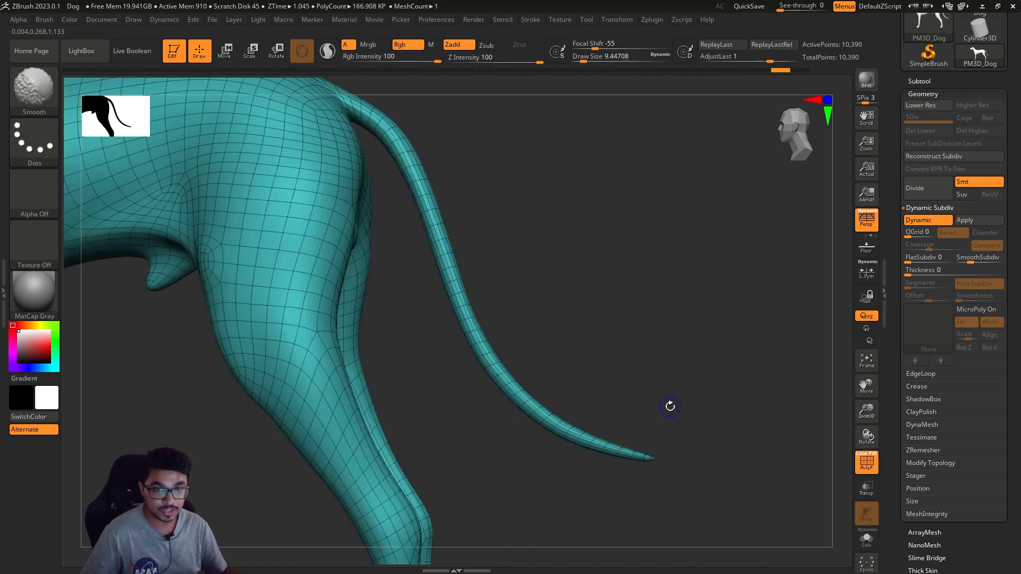
left_click_drag(646, 359, 717, 311, "alt")
left_click(922, 221)
left_click_drag(584, 361, 598, 351)
- Set ZModeler's polygon action to PolyGroup with the Polyloop target
key("space")
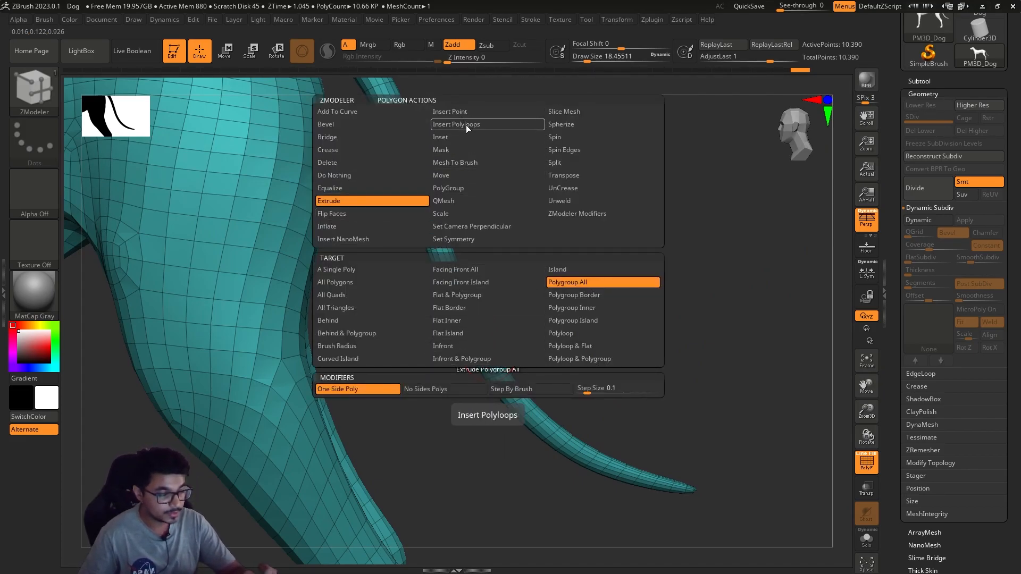
left_click(464, 189)
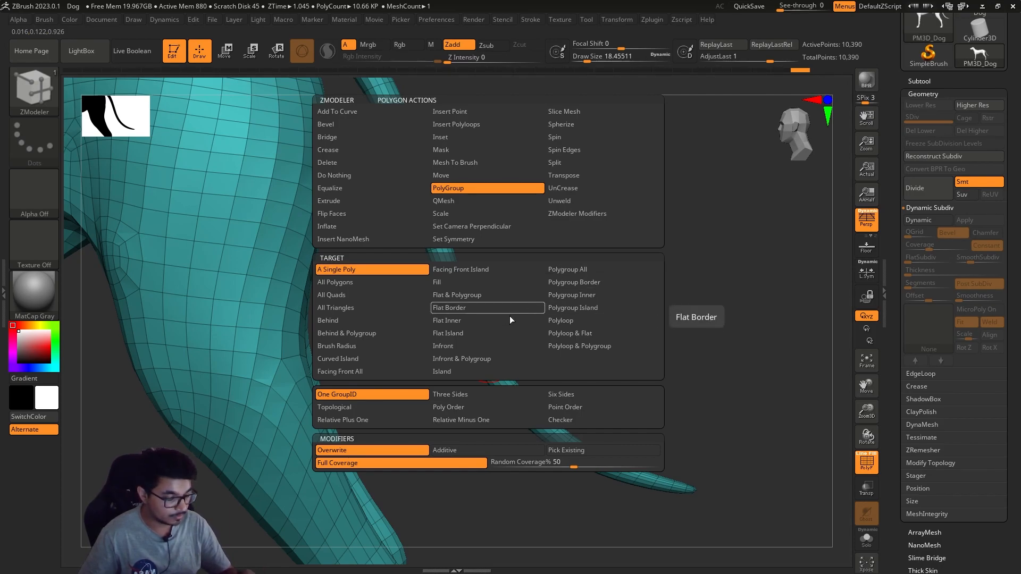
left_click(585, 320)
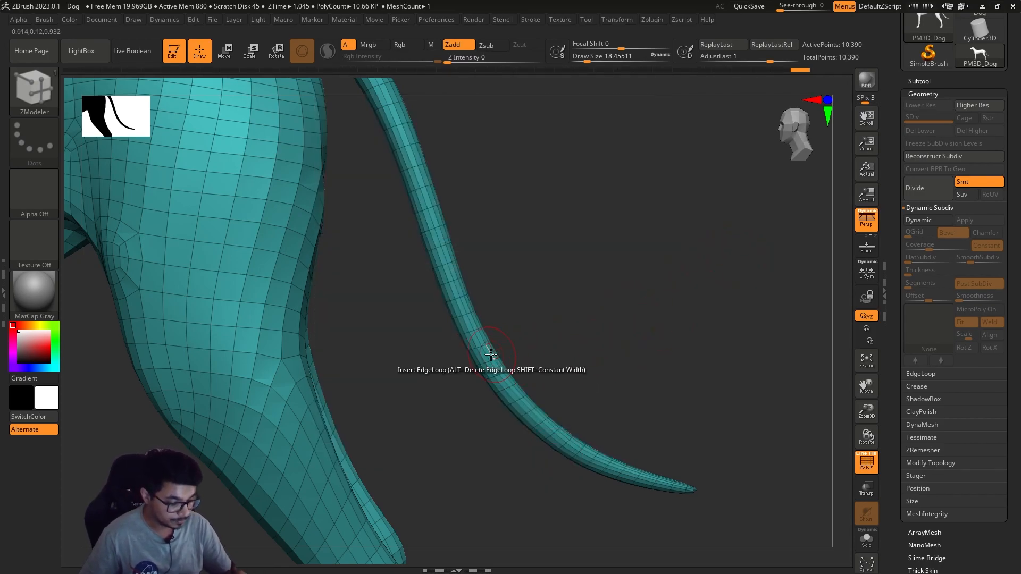
- Assign one polygon loop around the middle of the tail to a new polygroup
right_click_drag(546, 311, 541, 343, "ctrl")
key("s")
left_click_drag(541, 344, 532, 345)
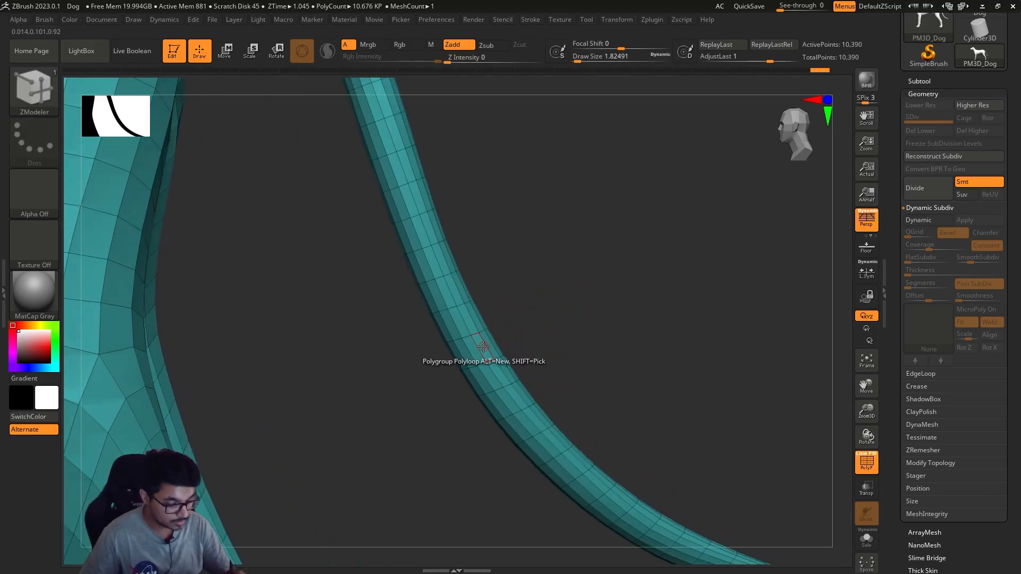
left_click(487, 344)
left_click_drag(673, 273, 523, 317)
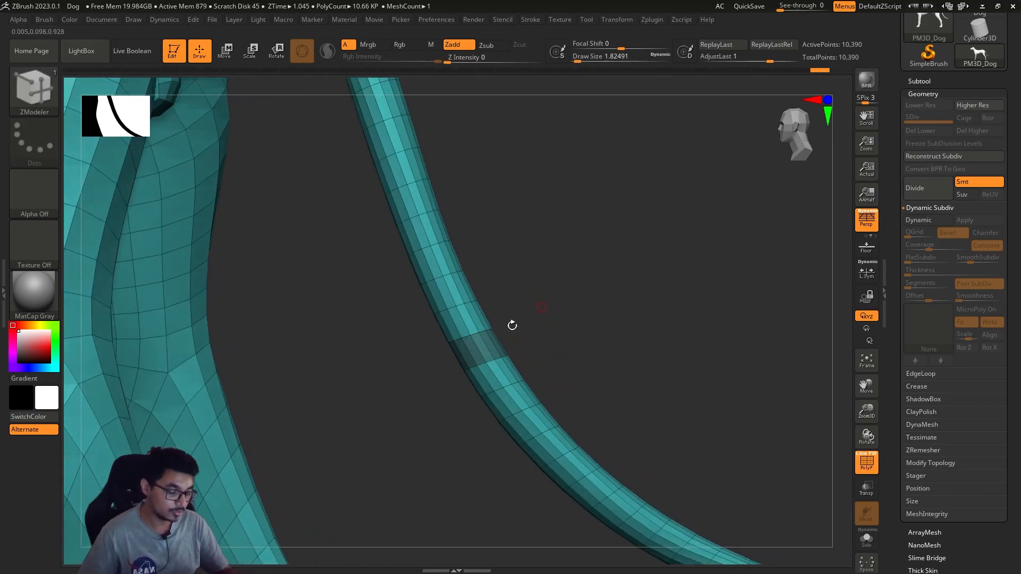
left_click_drag(640, 394, 571, 337)
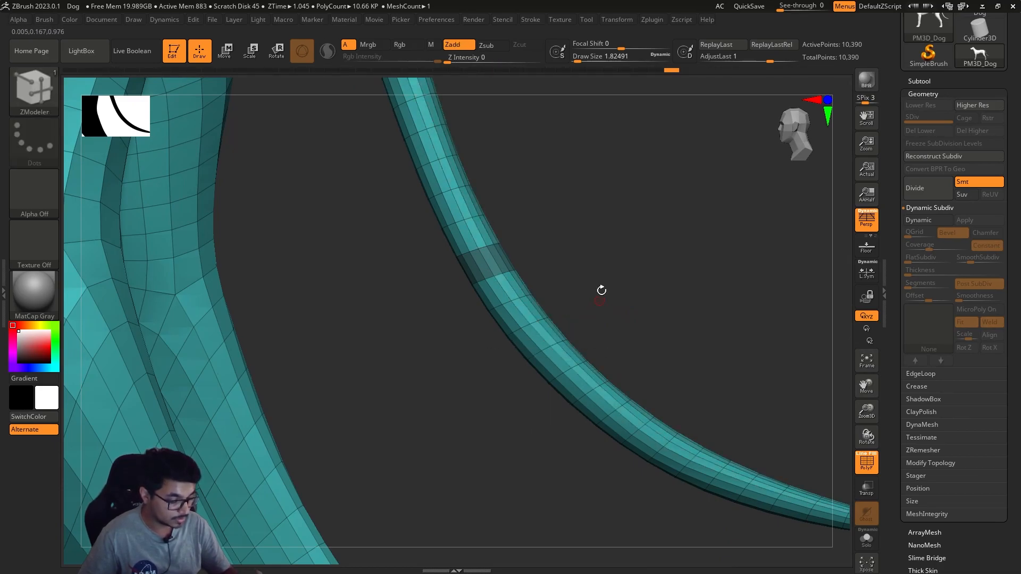
- Assign a second polygon loop on the tail to the polygroup, leaving one loop between it and the first band
left_click_drag(602, 293, 602, 314)
left_click(546, 334)
key("ctrl+z")
right_click_drag(547, 333, 492, 375, "ctrl")
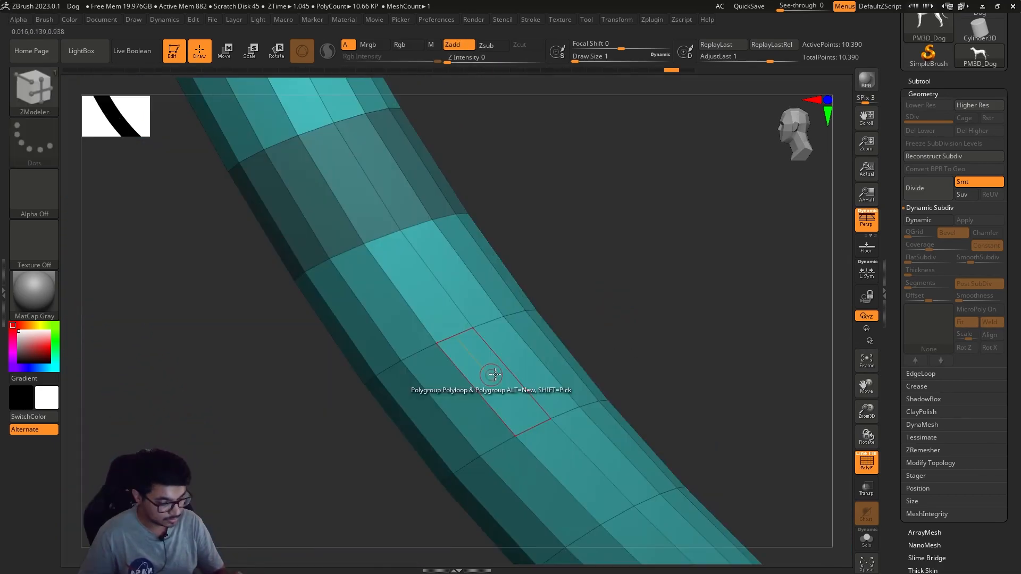
left_click(502, 377)
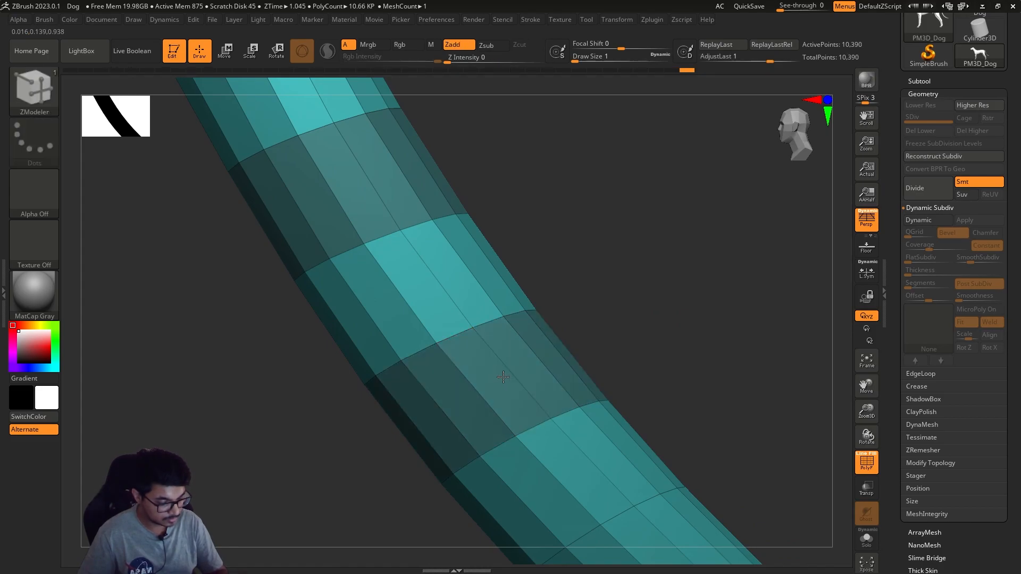
- Add a third and fourth polygroup band farther down the tail, each separated by one untouched loop
left_click_drag(680, 351, 659, 340, "alt")
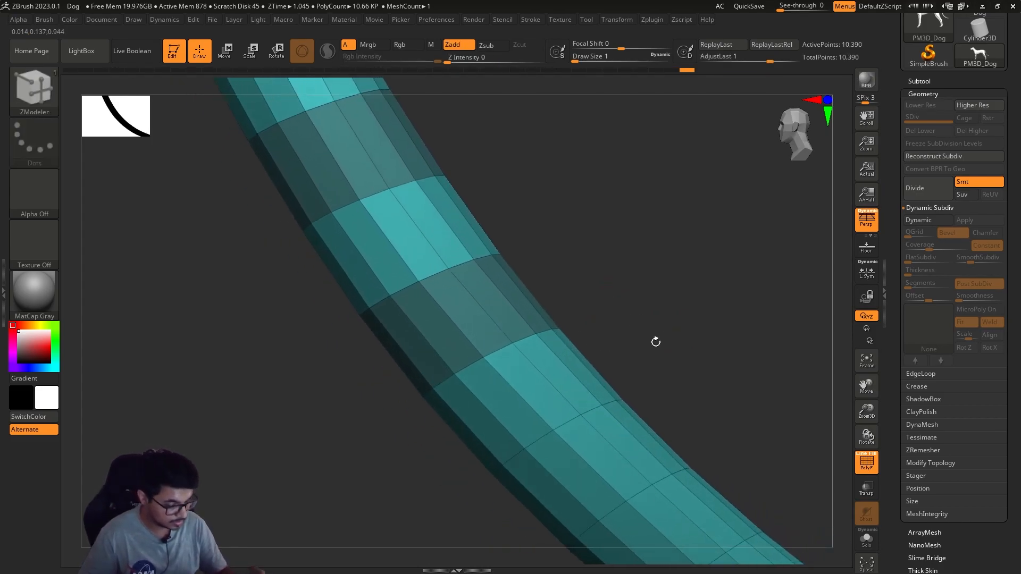
left_click(606, 450)
left_click_drag(744, 401, 645, 305)
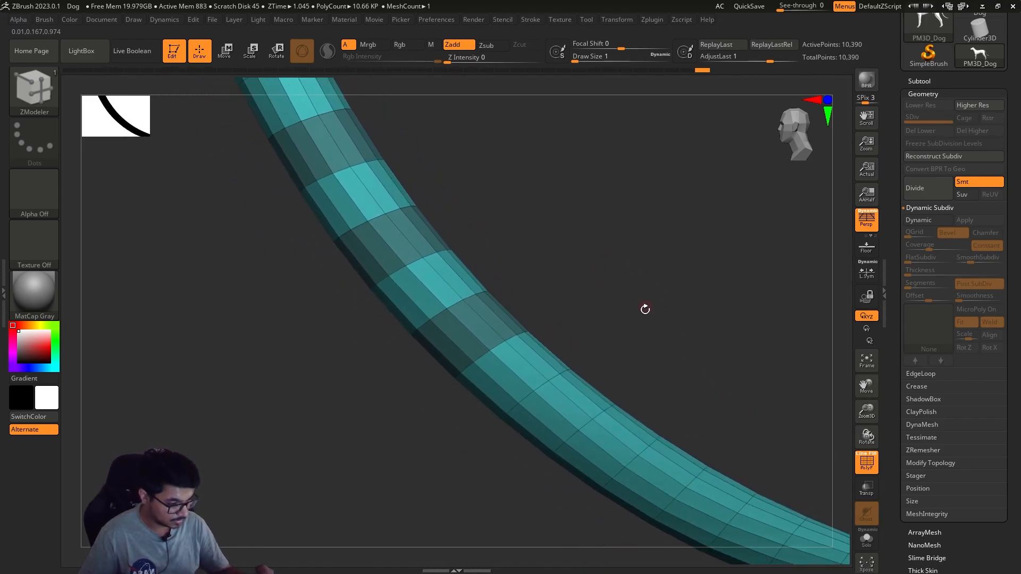
left_click(568, 409)
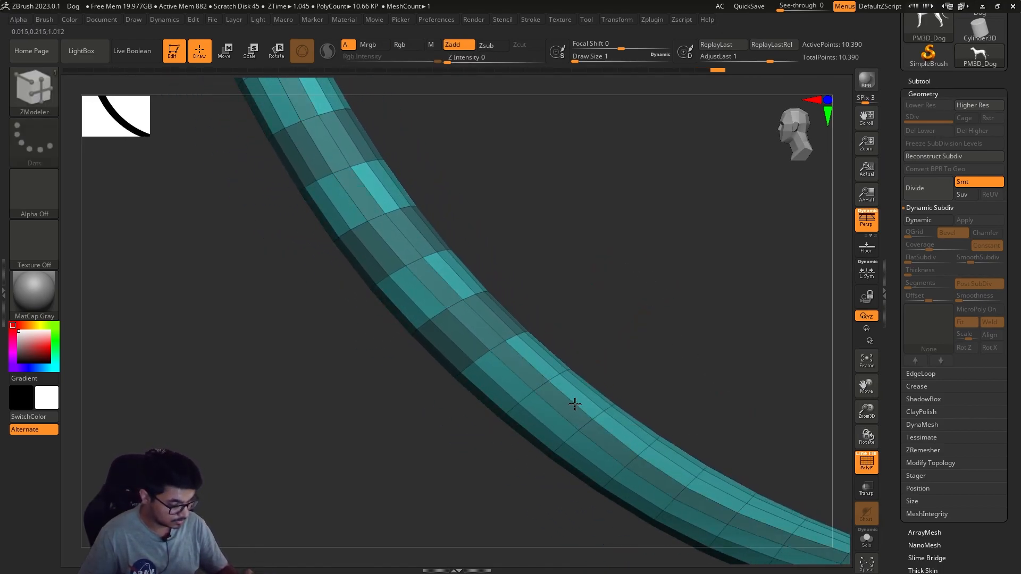
left_click_drag(631, 337, 531, 398)
left_click(533, 395)
left_click(535, 400)
key("ctrl+z")
left_click(539, 410)
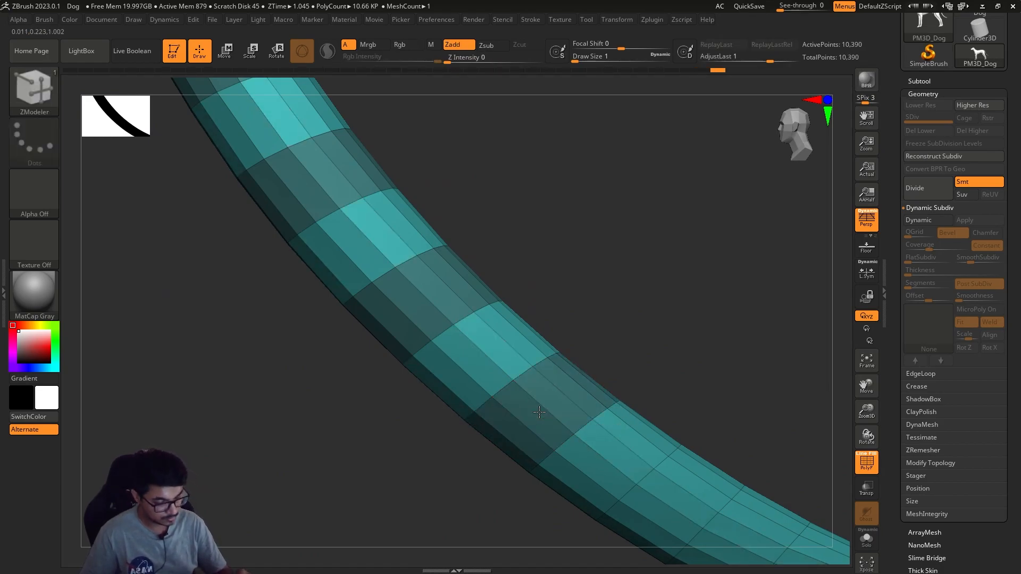
- Set ZModeler's polygon action to Extrude with the Polygroup All target and extrude the four tail bands outward into rings
left_click_drag(684, 323, 558, 287, "alt")
key("space")
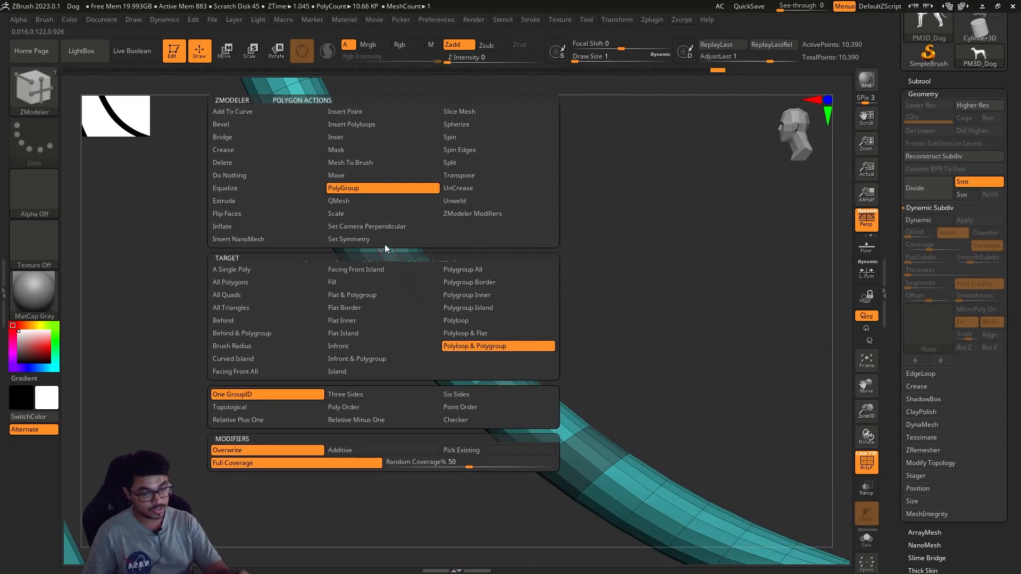
left_click(242, 201)
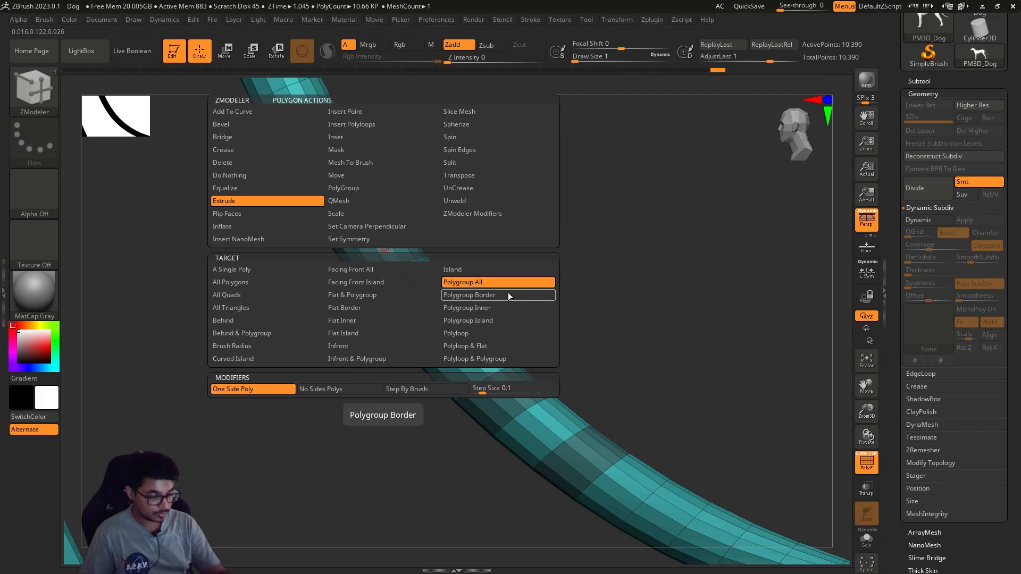
left_click_drag(520, 398, 658, 192)
left_click_drag(716, 289, 554, 168, "alt")
left_click_drag(616, 274, 671, 300, "alt")
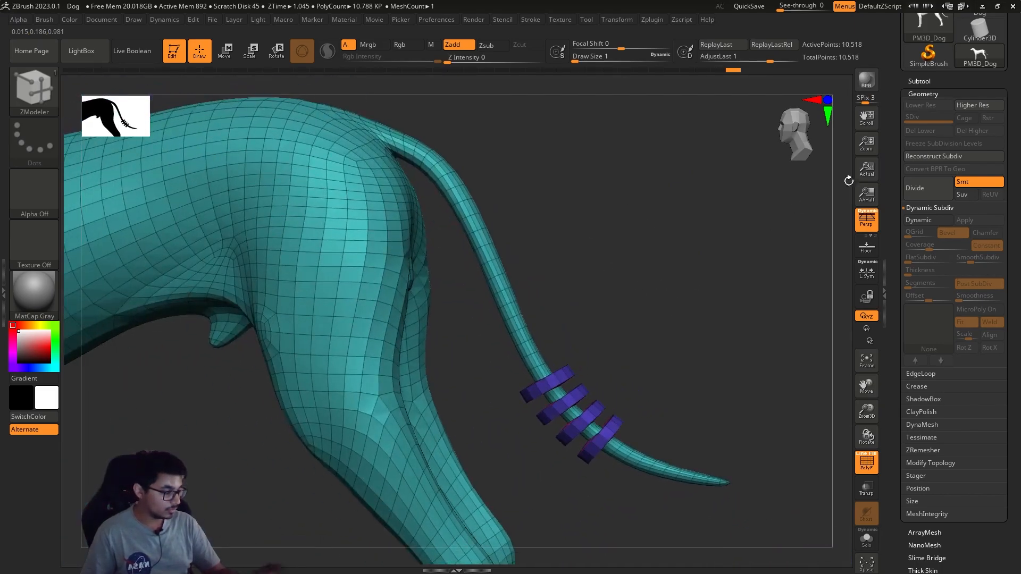
- Turn on Dynamic Subdiv, hide the polyframe and examine the smoothed tail rings up close
left_click(939, 222)
key("f")
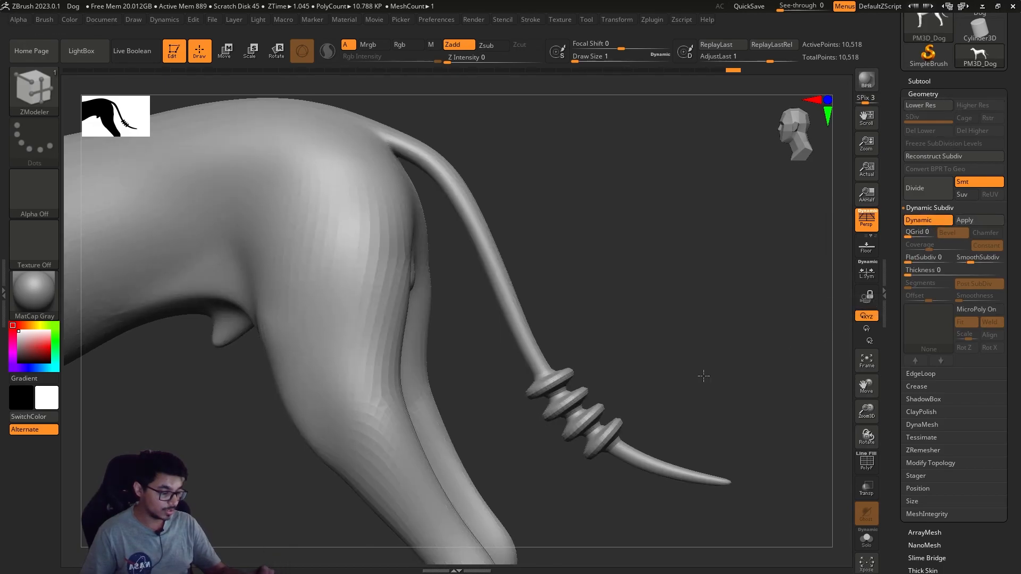
key("s")
left_click_drag(647, 346, 646, 346)
mouse_move(648, 363)
left_mouse_down("alt")
mouse_move(636, 353)
mouse_move(686, 356)
mouse_move(572, 352)
mouse_move(711, 353)
mouse_move(663, 341)
mouse_move(682, 327)
mouse_move(661, 326)
mouse_move(672, 331)
mouse_move(684, 382)
mouse_move(532, 283)
left_mouse_up("alt")
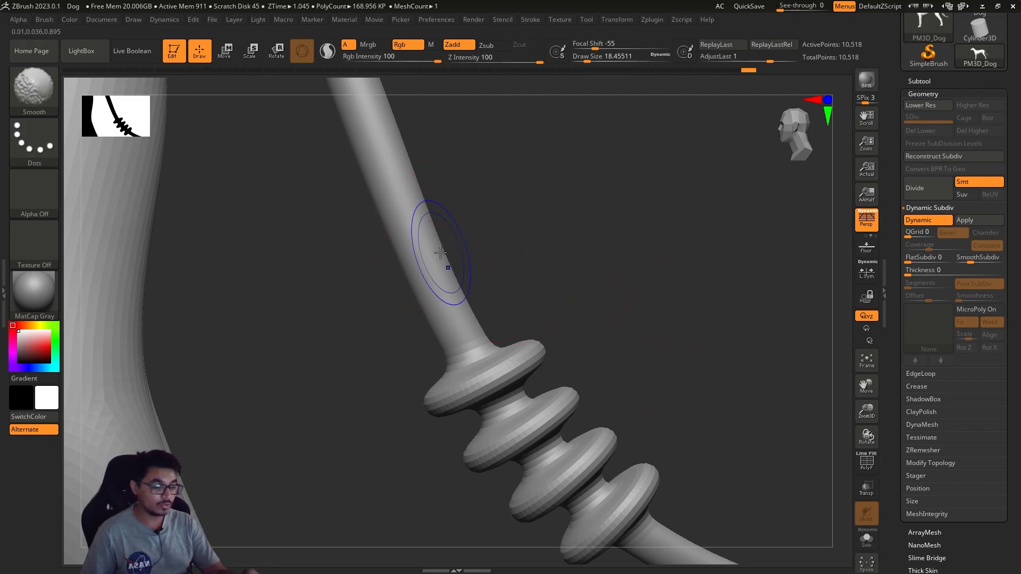
- Show the polyframe and compare the tail rings with Dynamic Subdiv off and on
key("shift+f")
key("s")
left_click_drag(449, 252, 495, 245)
left_click_drag(505, 200, 672, 292)
key("shift+f")
key("shift+d")
key("shift+f")
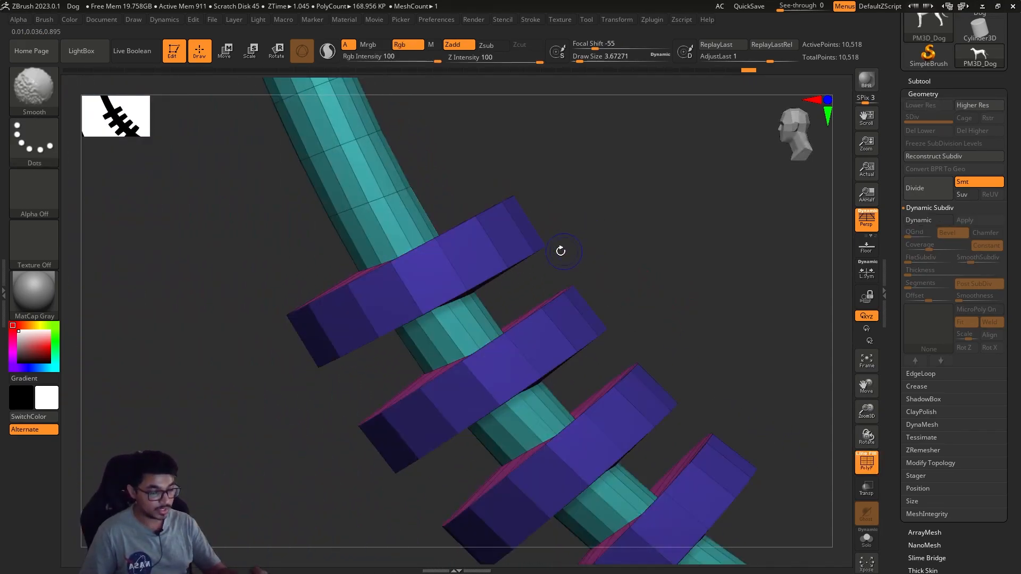
left_click_drag(607, 205, 613, 221, "alt")
left_click(924, 222)
key("shift+f")
- Using ZModeler's Insert edge action with the Single EdgeLoop target, add edge loops close to both rims of the first tail ring
key("b")
key("z")
key("m")
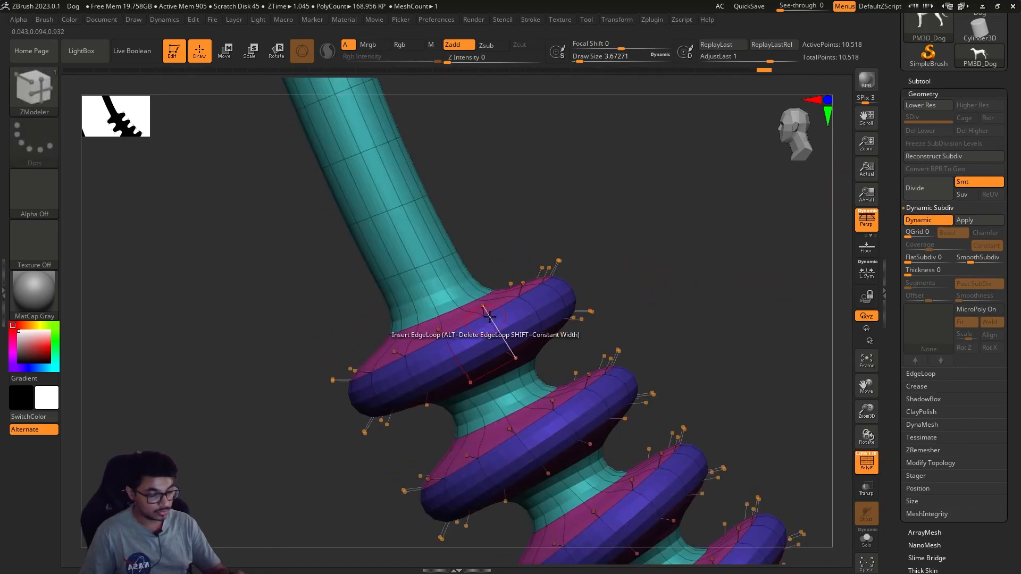
left_click_drag(602, 232, 591, 251, "alt")
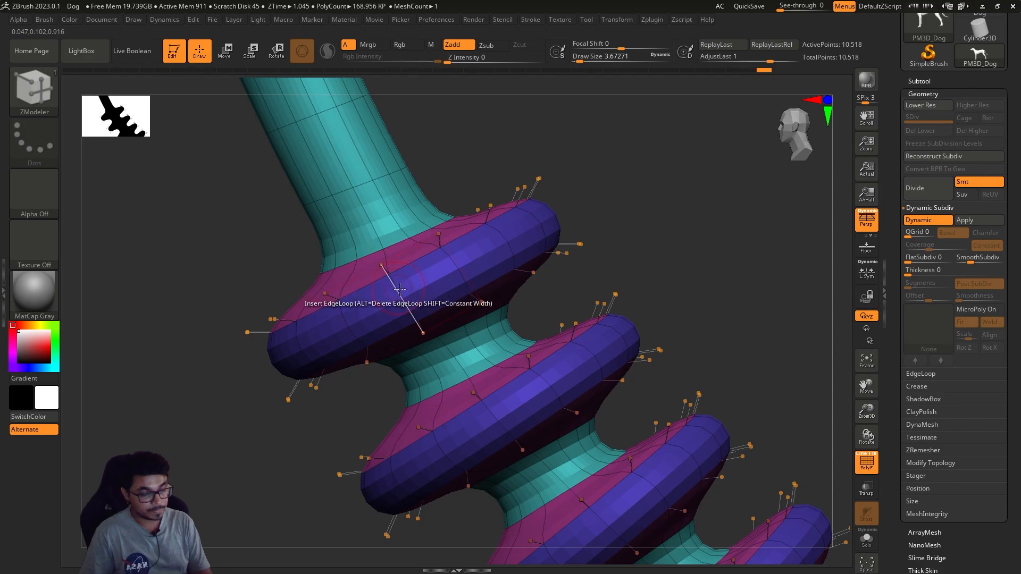
key("space")
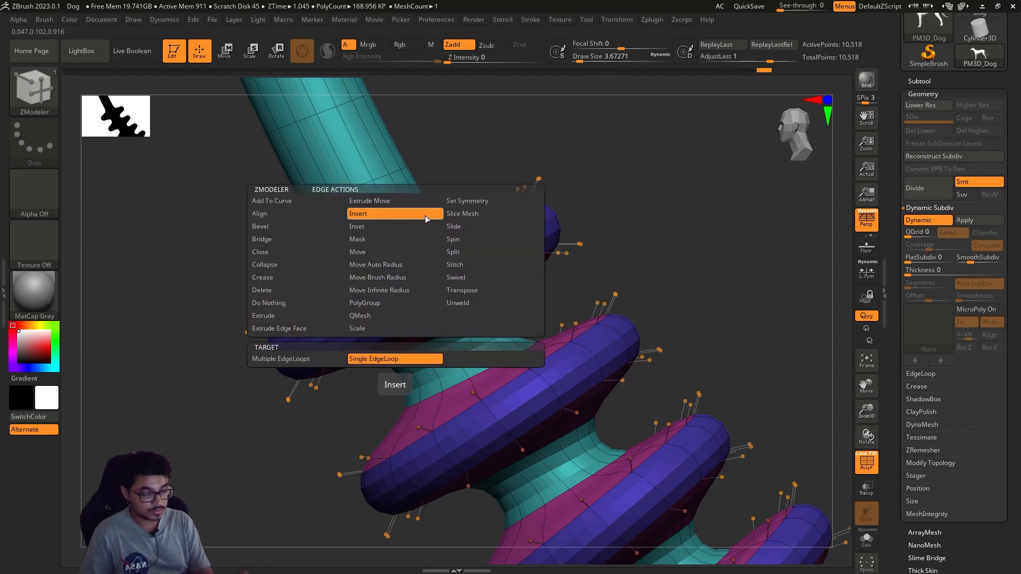
left_click(392, 280)
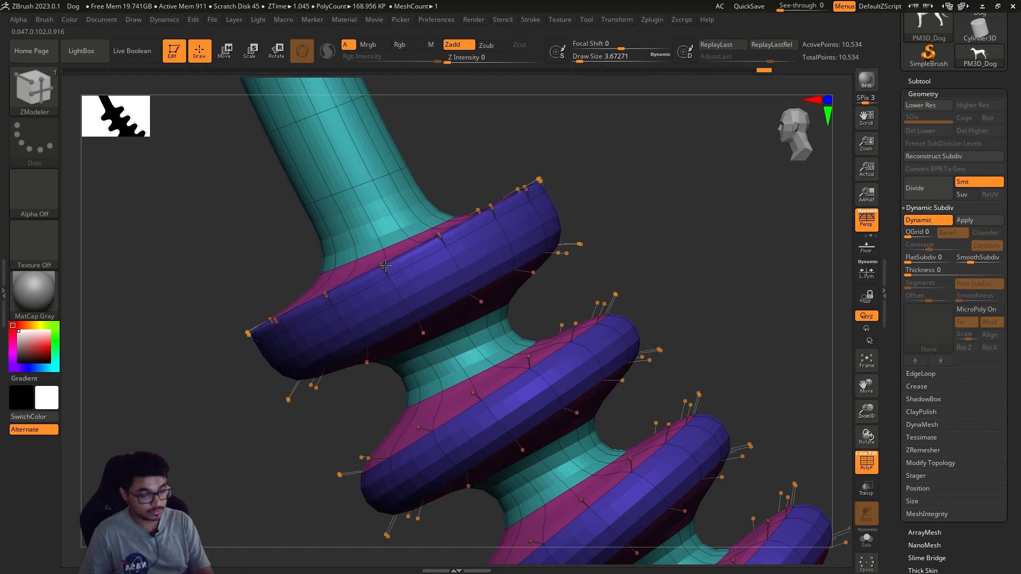
left_click(386, 268)
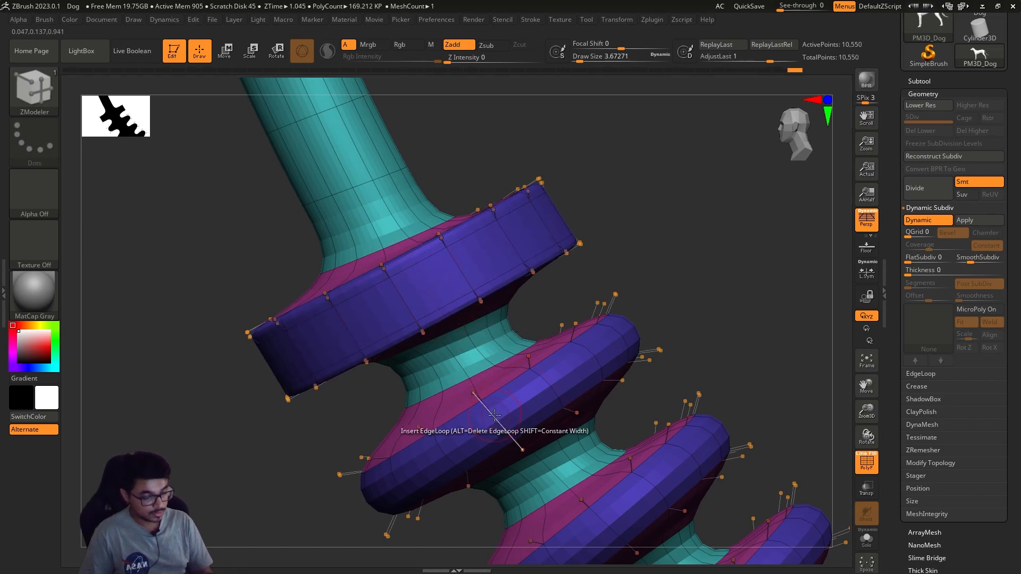
- Insert edge loops close to both rims of the second and third tail rings to sharpen them
left_click(482, 392)
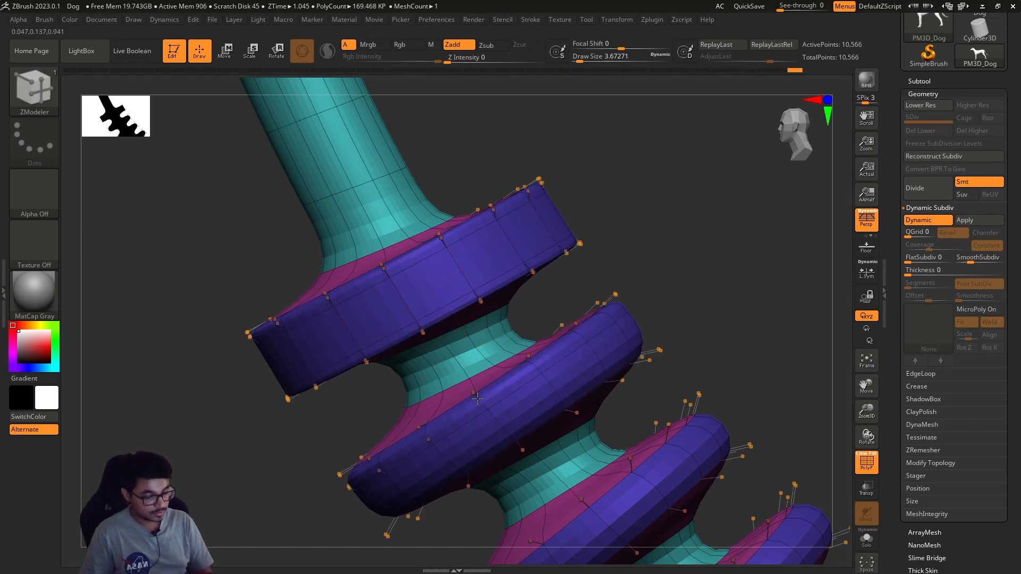
left_click(512, 437)
left_click_drag(728, 392, 675, 251, "alt")
left_click_drag(548, 369, 529, 357)
left_click(577, 403)
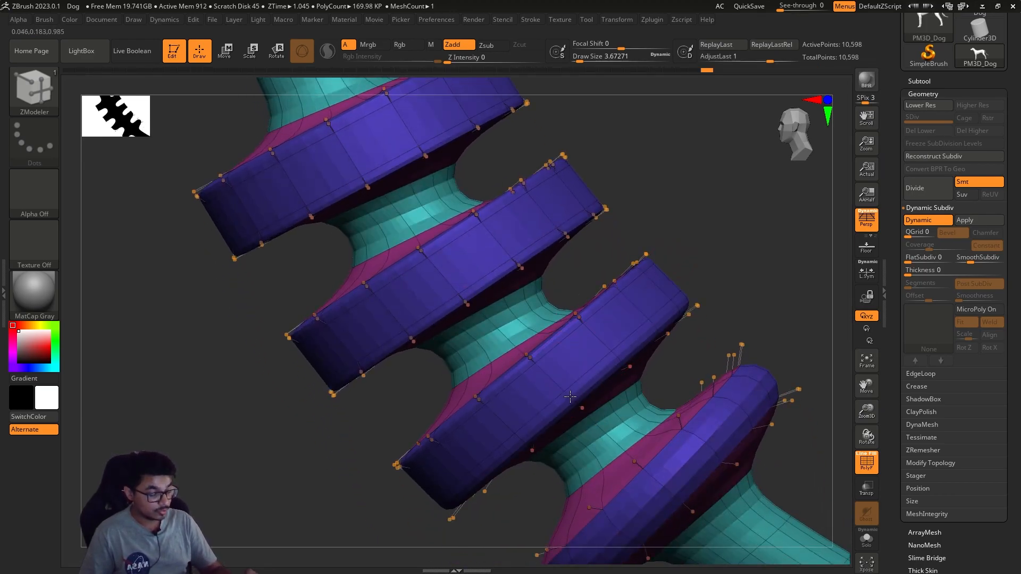
- Insert edge loops close to both rims of the fourth tail ring
left_click_drag(755, 302, 669, 272, "alt")
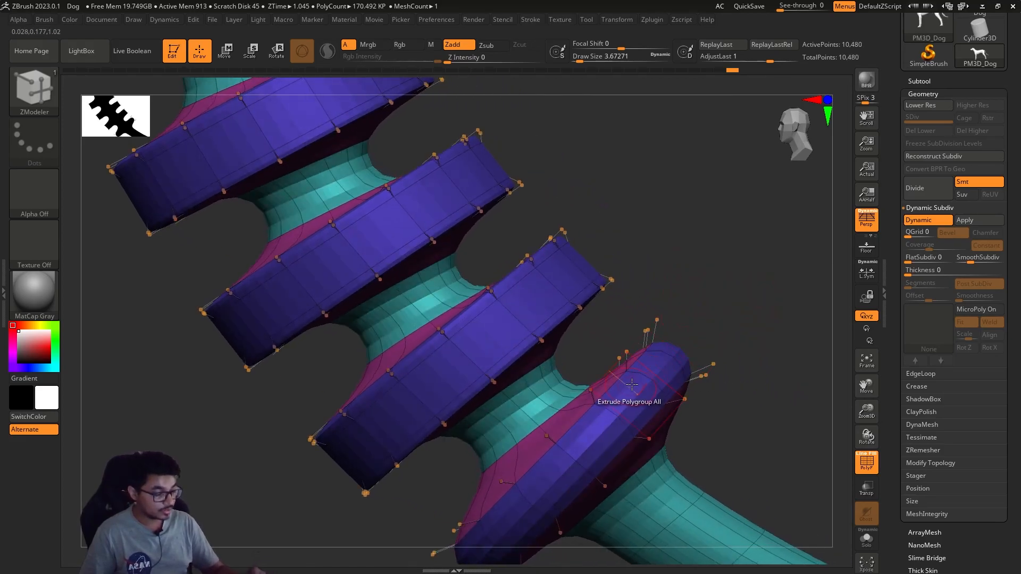
left_click(640, 371)
key("ctrl+z")
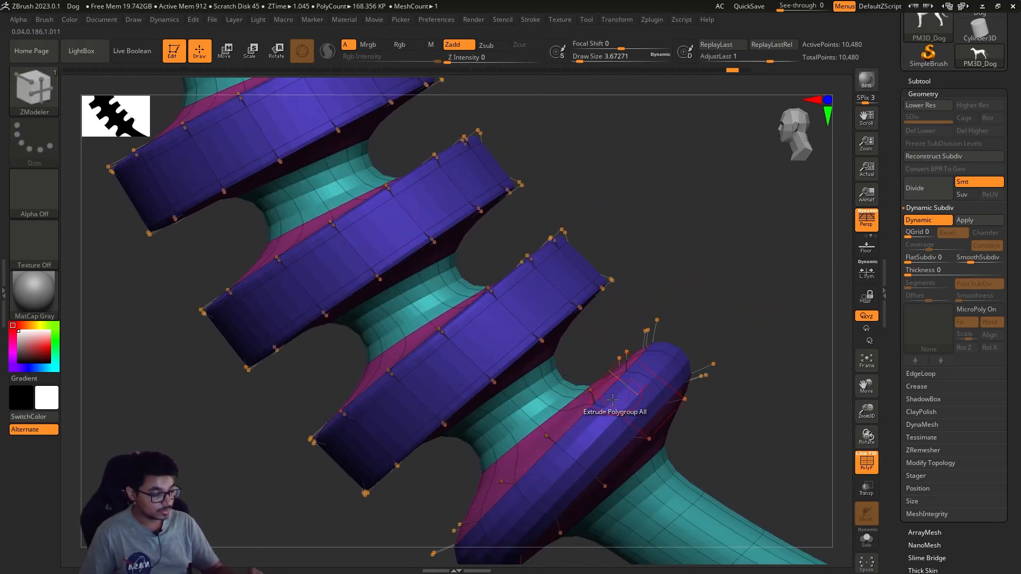
left_click(632, 418)
left_click(633, 420)
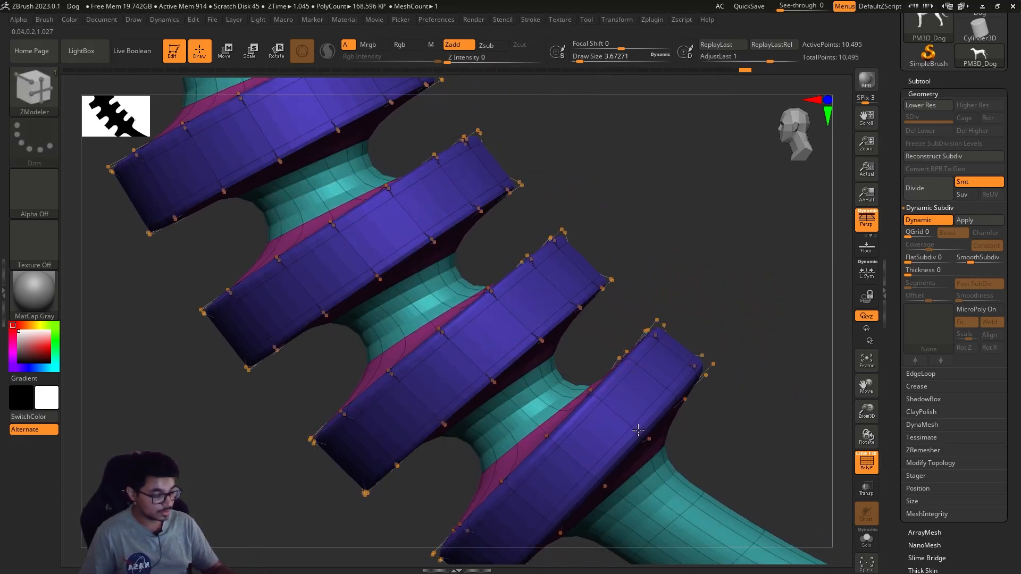
- Hide the polyframe and examine the whole dog with its sharpened tail rings
left_click_drag(611, 325, 565, 182, "alt")
key("s")
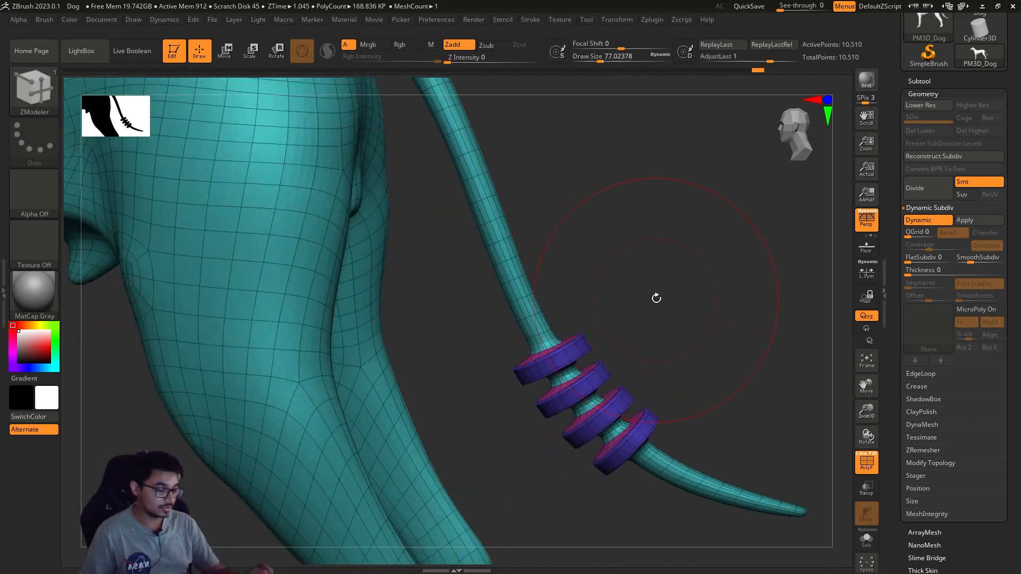
key("shift+f")
key("s")
mouse_move(656, 300)
left_mouse_down("alt")
mouse_move(620, 240)
mouse_move(499, 245)
mouse_move(652, 258)
mouse_move(644, 259)
mouse_move(694, 300)
mouse_move(680, 286)
mouse_move(665, 299)
left_mouse_up("alt")
left_click_drag(665, 300, 626, 236)
mouse_move(717, 294)
left_mouse_down("alt")
mouse_move(652, 232)
mouse_move(700, 287)
left_mouse_up("alt")
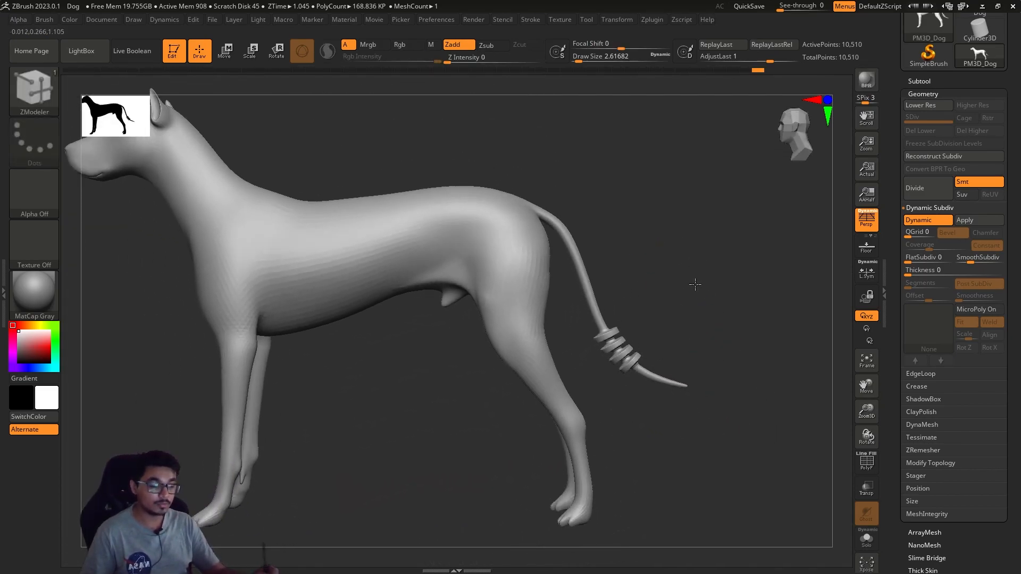
key("f")
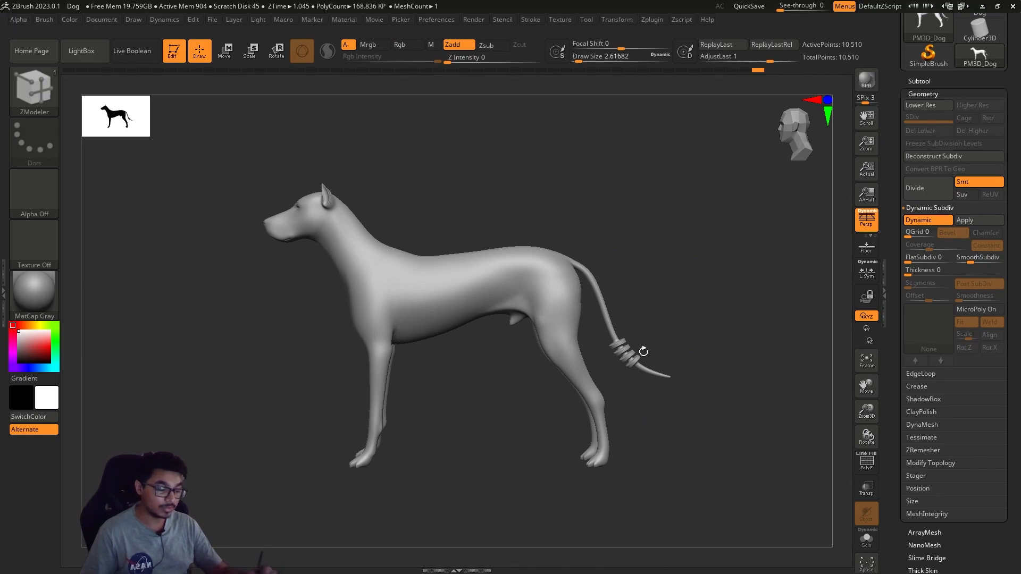
left_click_drag(697, 244, 756, 272, "alt")
left_click_drag(756, 272, 706, 283)
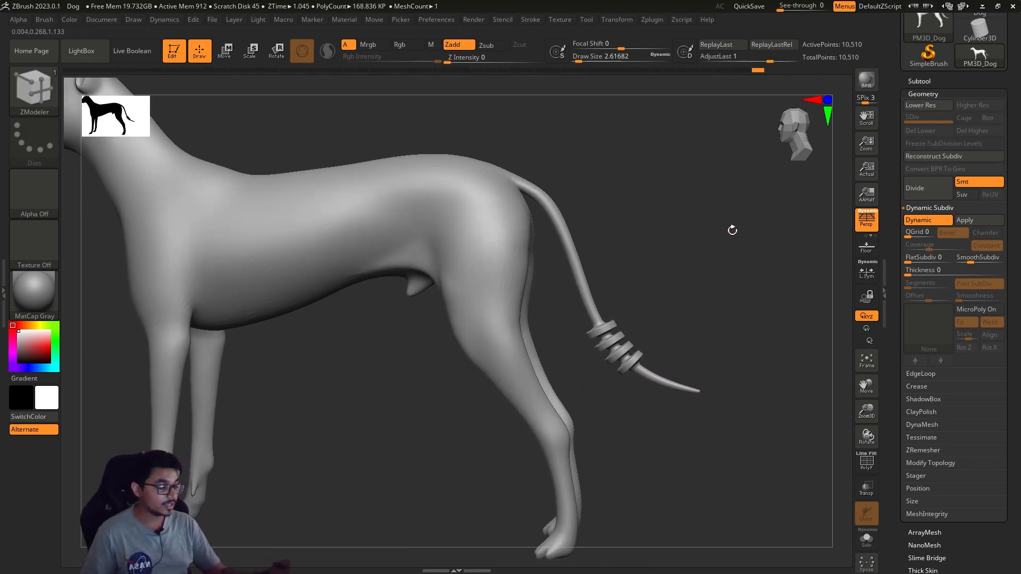
- Apply Dynamic Subdiv as real subdivision levels and step down and back up through them
left_click(967, 220)
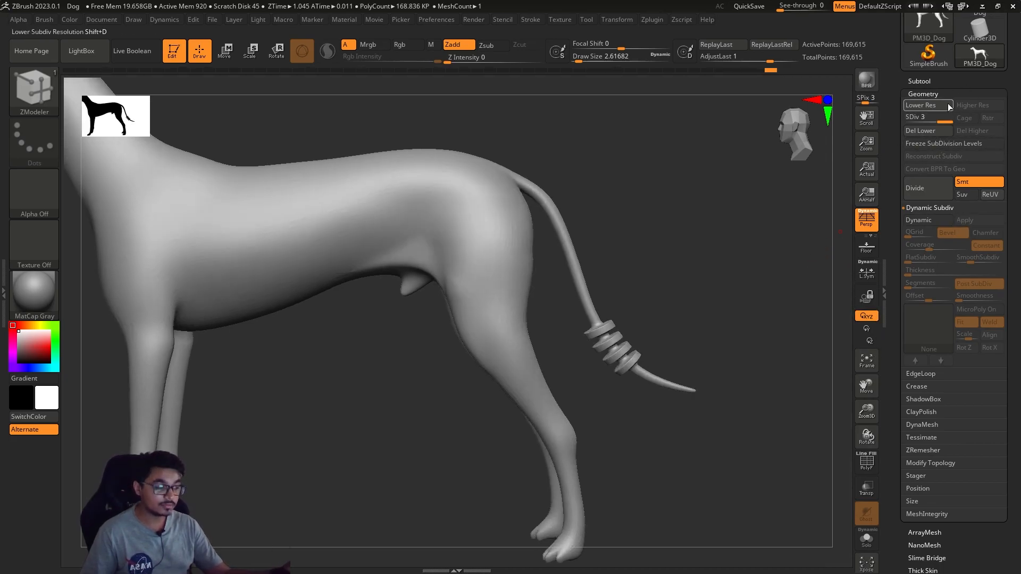
mouse_move(944, 121)
left_mouse_down()
mouse_move(908, 123)
mouse_move(953, 123)
left_mouse_up()
left_click_drag(744, 260, 749, 279, "alt")
key("shift+d")
key("shift+d")
key("d")
key("d")
- Check the lowest subdivision level with the polyframe shown, and undo the applied Dynamic Subdiv
key("shift+f")
key("g")
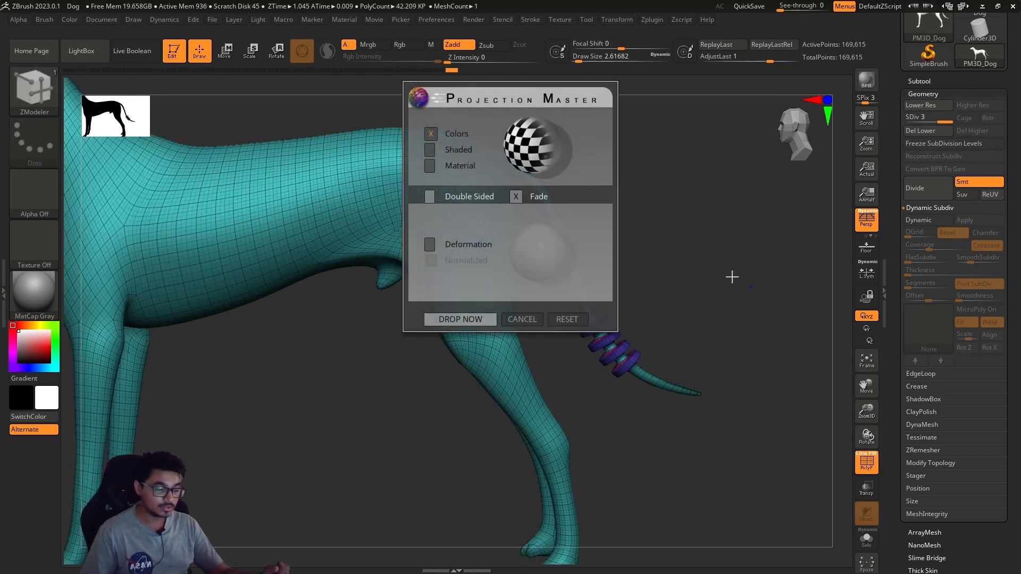
left_click(519, 317)
key("shift+d")
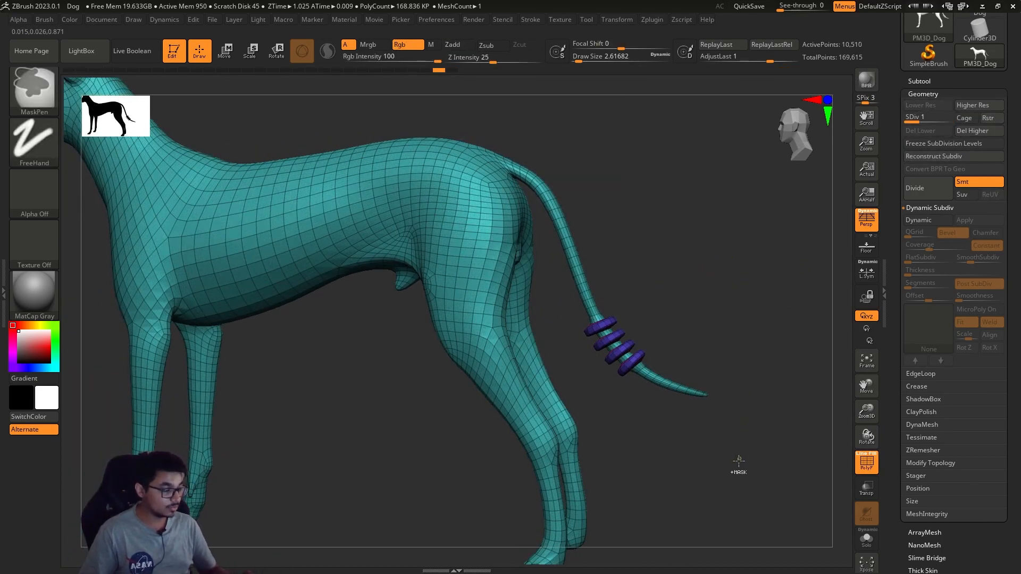
key("d")
key("d")
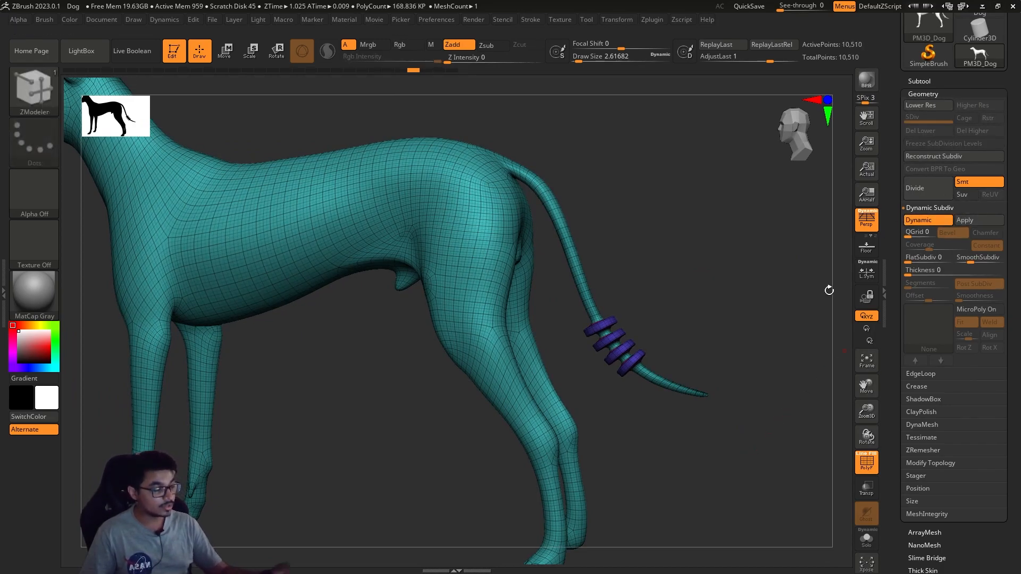
- Compare the dynamically subdivided dog with the polyframe hidden and shown, leaving it hidden
key("shift+f")
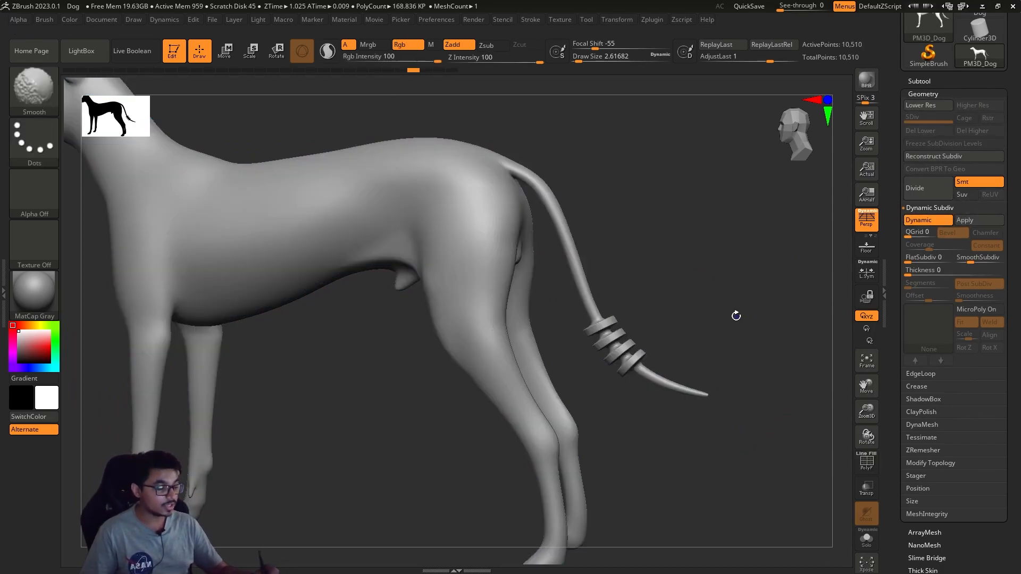
key("shift+f")
right_click_drag(738, 316, 736, 314, "ctrl")
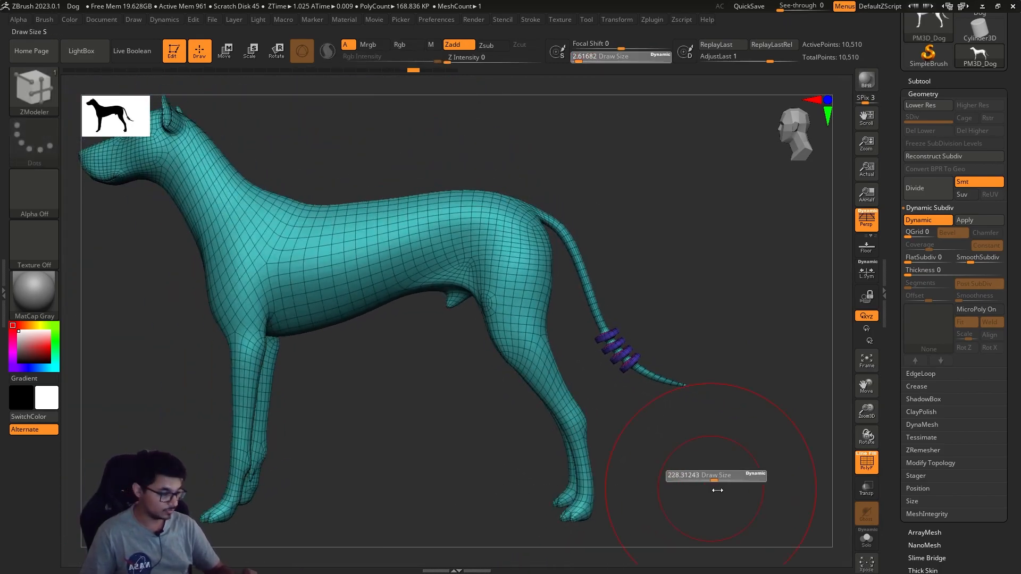
mouse_move(688, 490)
left_mouse_down()
mouse_move(691, 479)
mouse_move(683, 521)
mouse_move(736, 426)
mouse_move(664, 450)
mouse_move(736, 428)
mouse_move(758, 483)
mouse_move(745, 442)
mouse_move(784, 433)
mouse_move(711, 455)
mouse_move(708, 446)
left_mouse_up()
key("shift+f")
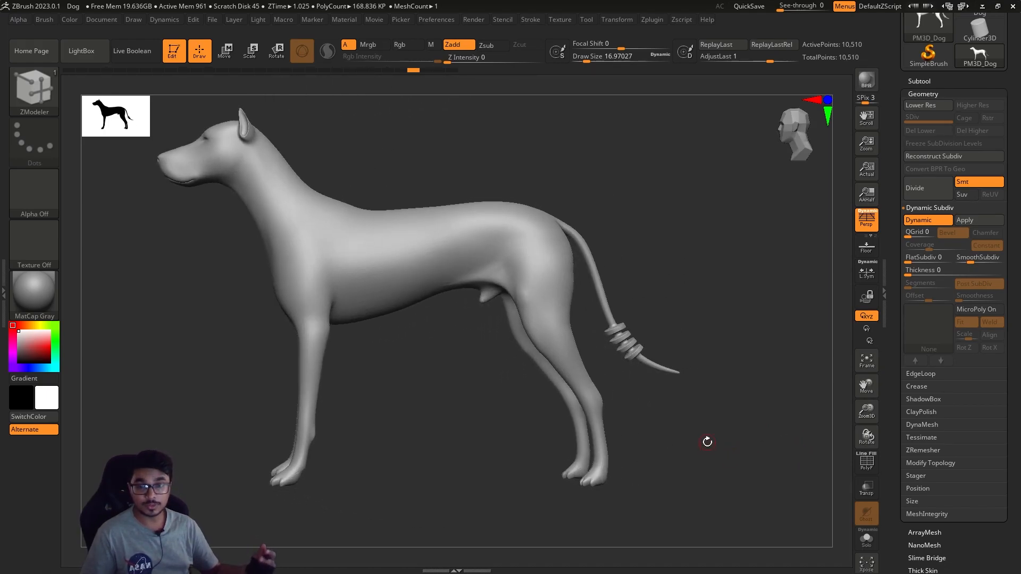